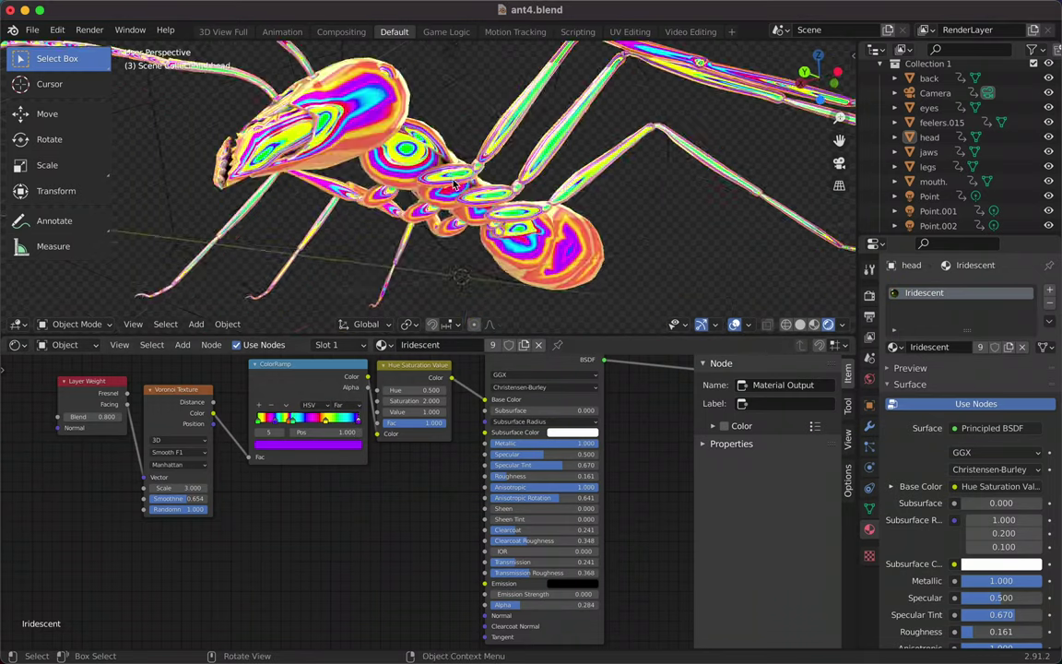
Pick a different ColorRamp stop and change the Voronoi texture's feature type
{"action": "left_click", "coordinate": [307, 421]}
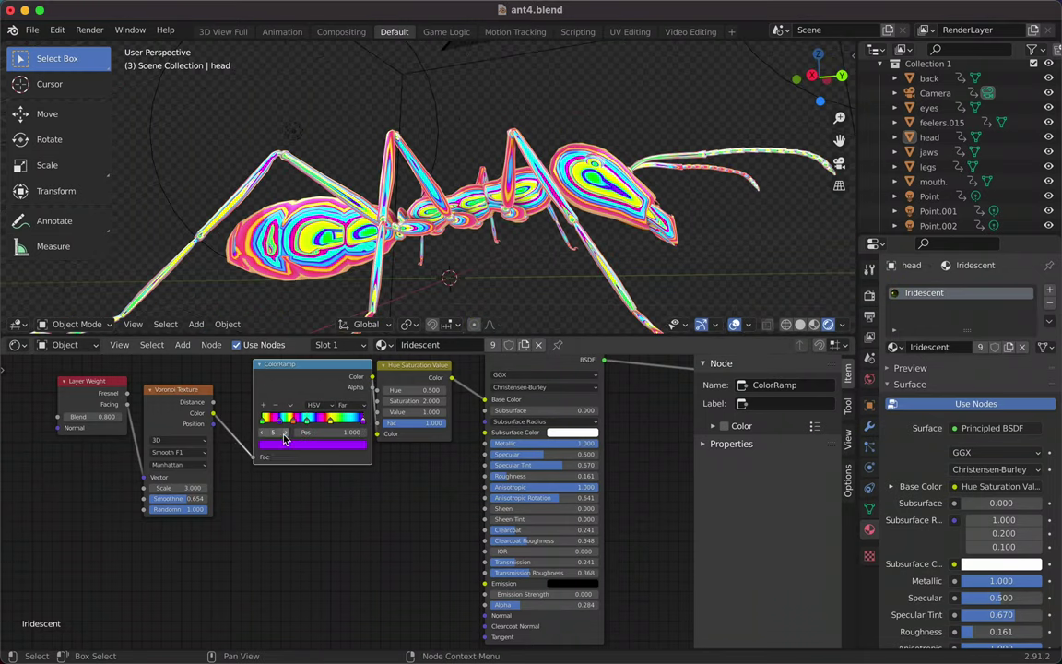
{"action": "left_click", "coordinate": [180, 451]}
{"action": "left_click", "coordinate": [189, 462]}
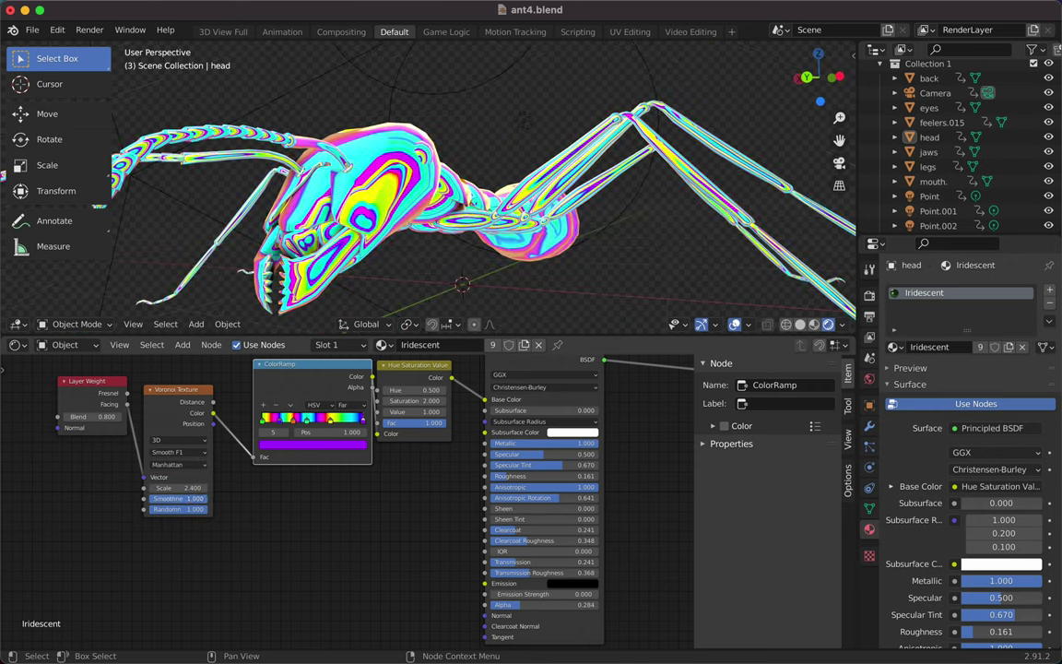
Set the Layer Weight Blend to 0.4 and the Subsurface Color to red
{"action": "double_click", "coordinate": [102, 417]}
{"action": "type", "text": "0.4"}
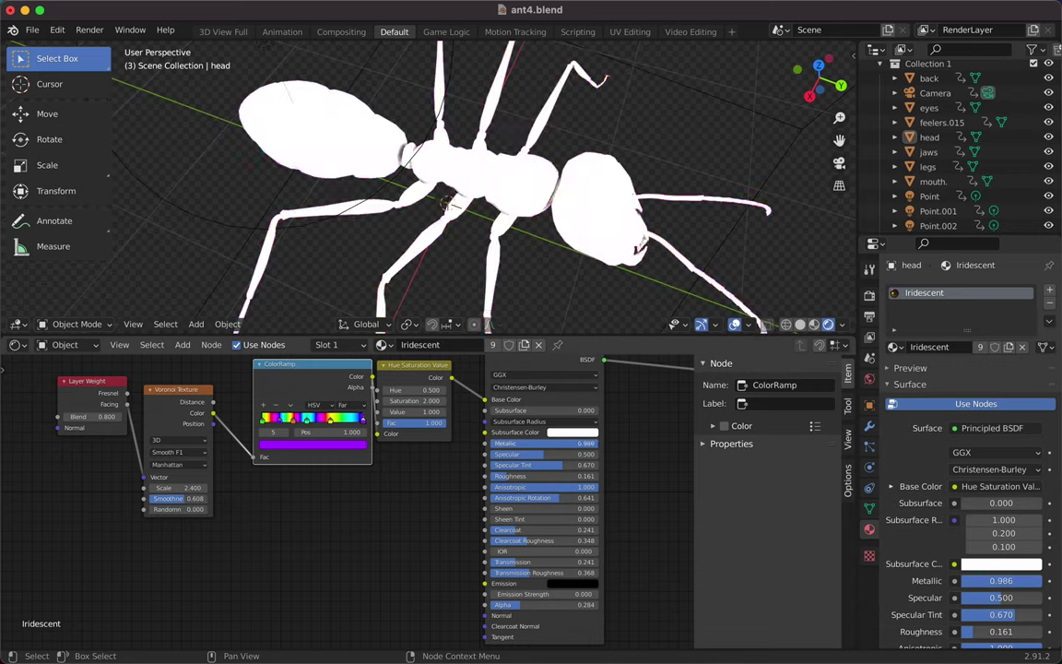
{"action": "left_click", "coordinate": [571, 433]}
{"action": "left_click", "coordinate": [594, 354]}
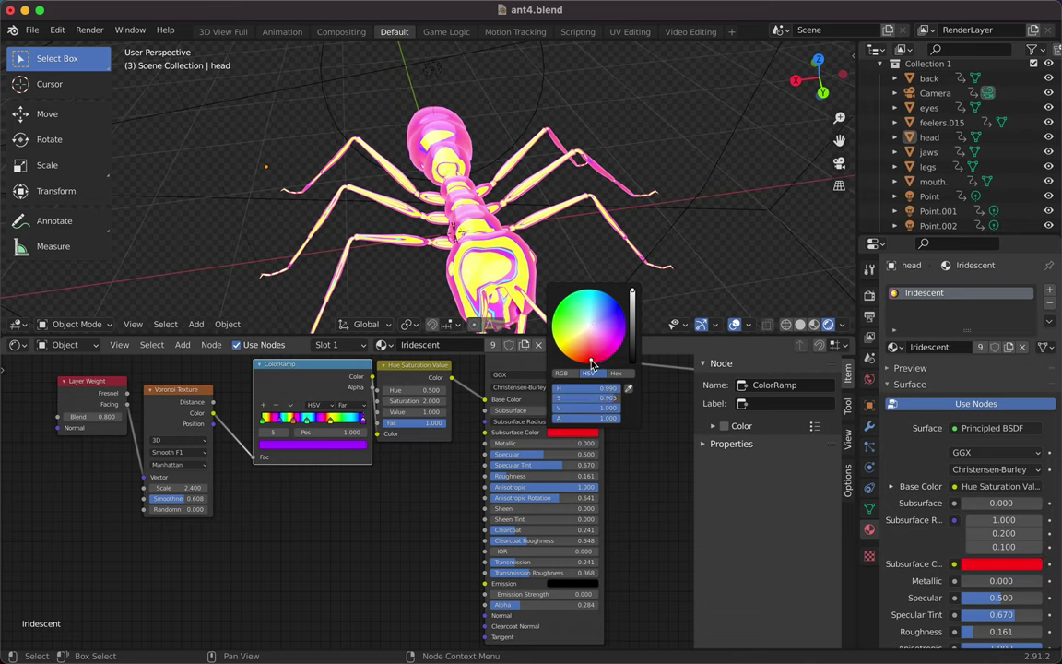
Lower Metallic and try Multiscatter GGX before returning the distribution to GGX
{"action": "left_click", "coordinate": [565, 584]}
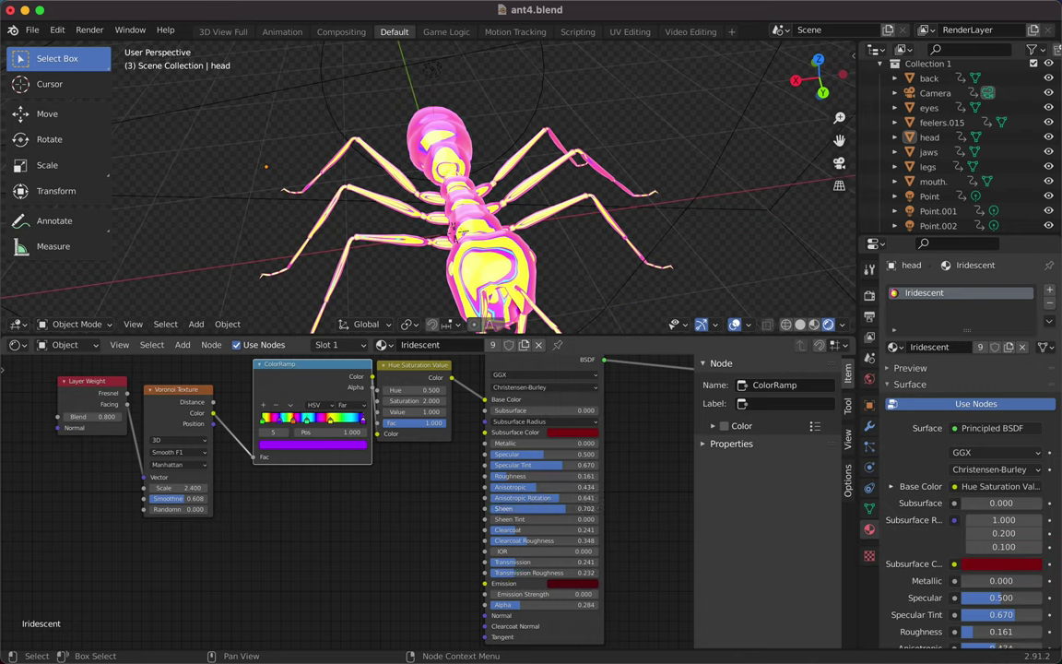
{"action": "left_click_drag", "start_coordinate": [543, 443], "coordinate": [493, 443]}
{"action": "scroll", "coordinate": [608, 472], "scroll_direction": "up", "scroll_amount": 1}
{"action": "scroll", "coordinate": [550, 256], "scroll_direction": "up", "scroll_amount": 3}
{"action": "scroll", "coordinate": [549, 256], "scroll_direction": "up", "scroll_amount": 5}
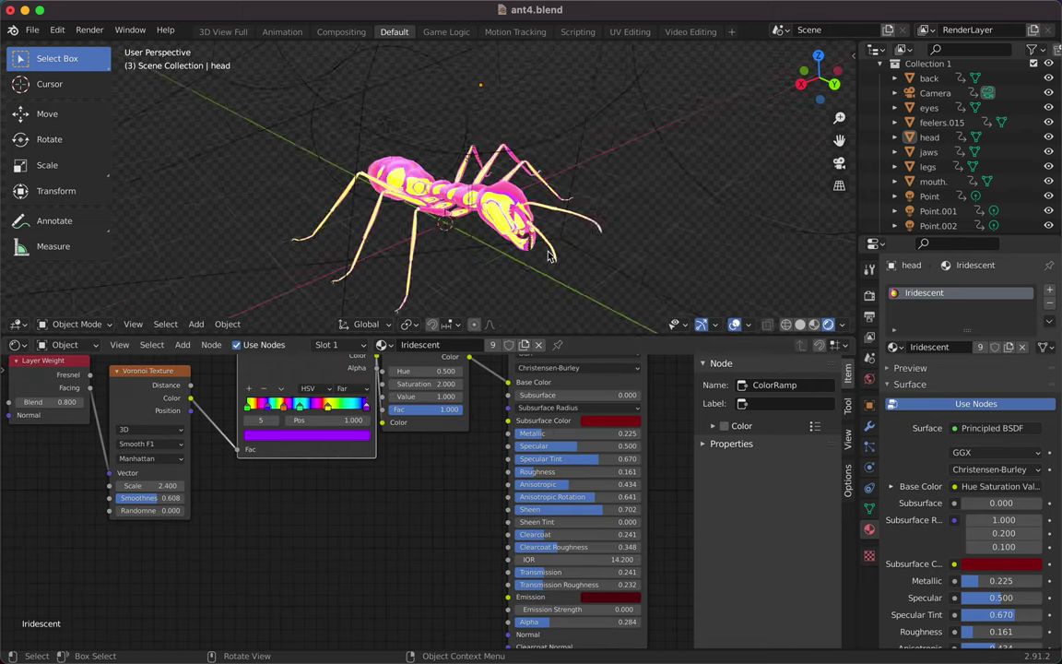
{"action": "scroll", "coordinate": [549, 256], "scroll_direction": "up", "scroll_amount": 5}
{"action": "scroll", "coordinate": [575, 415], "scroll_direction": "down", "scroll_amount": 1}
{"action": "left_click", "coordinate": [578, 392]}
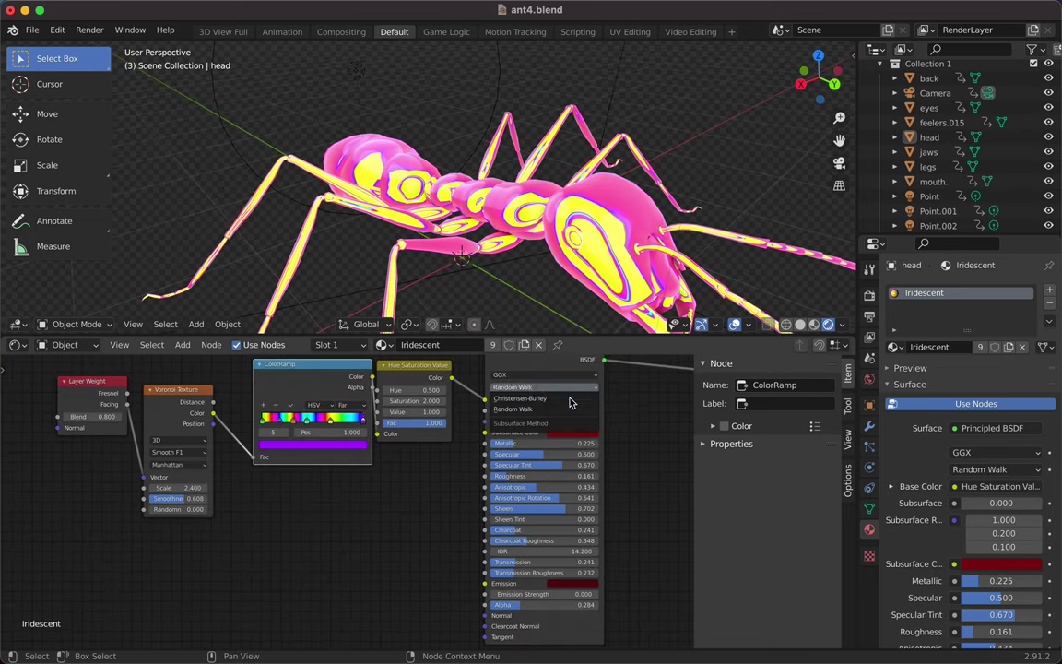
{"action": "left_click", "coordinate": [572, 399]}
{"action": "left_click", "coordinate": [567, 387]}
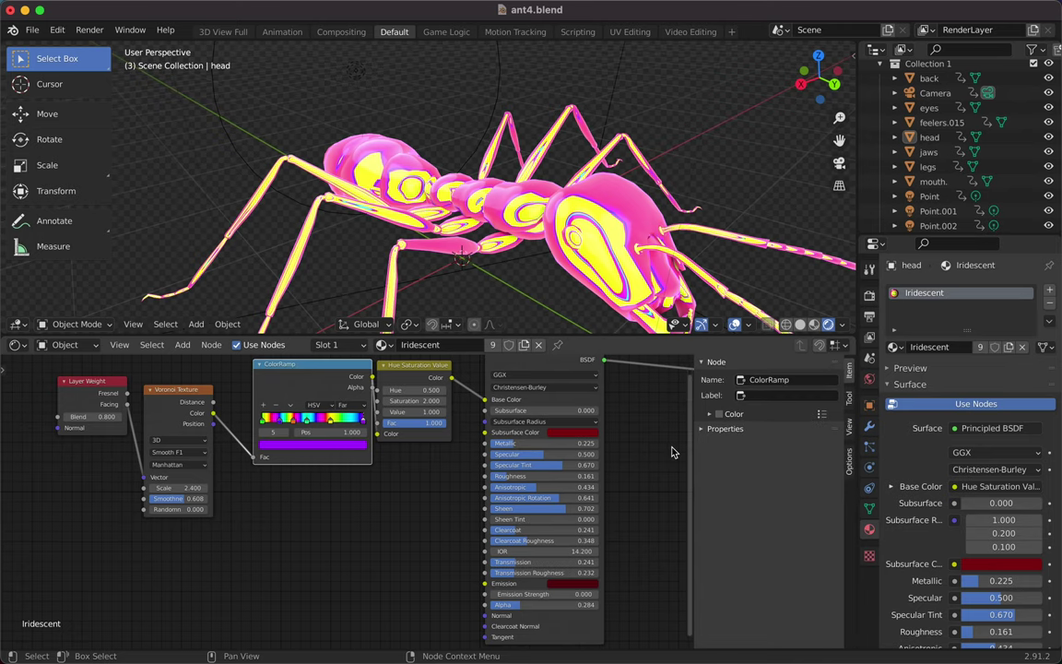
Adjust the specular tint, set Transmission to 0.145 and Emission Strength to 0.200
{"action": "scroll", "coordinate": [516, 461], "scroll_direction": "up", "scroll_amount": 3}
{"action": "mouse_move", "coordinate": [540, 497]}
{"action": "left_mouse_down"}
{"action": "mouse_move", "coordinate": [477, 502]}
{"action": "mouse_move", "coordinate": [553, 497]}
{"action": "mouse_move", "coordinate": [456, 508]}
{"action": "left_mouse_up"}
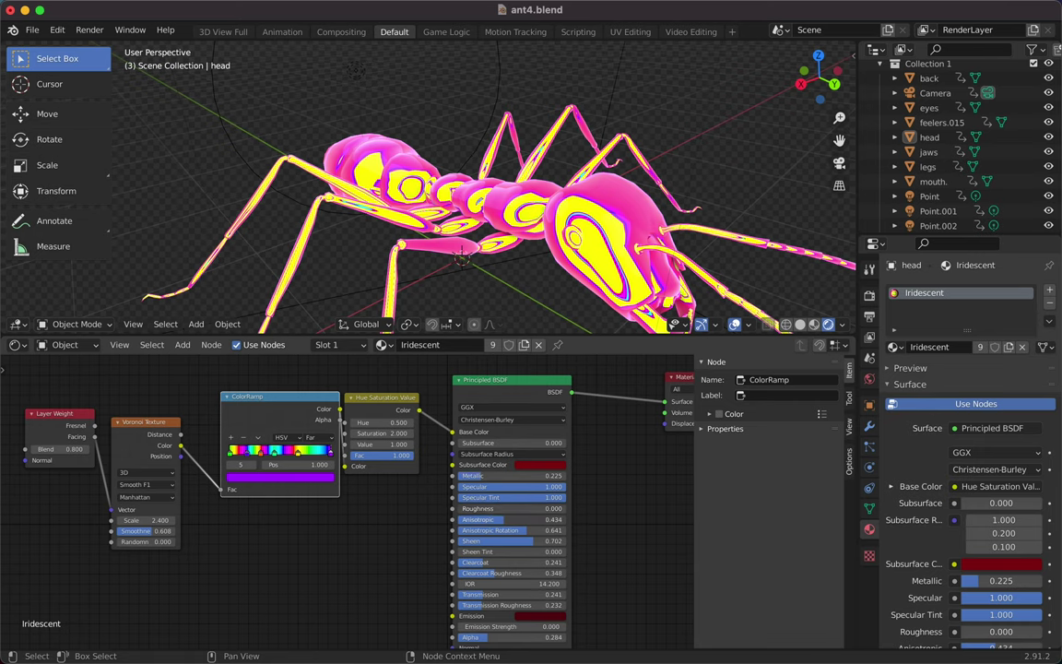
{"action": "scroll", "coordinate": [517, 546], "scroll_direction": "down", "scroll_amount": 2}
{"action": "left_click_drag", "start_coordinate": [501, 587], "coordinate": [479, 580]}
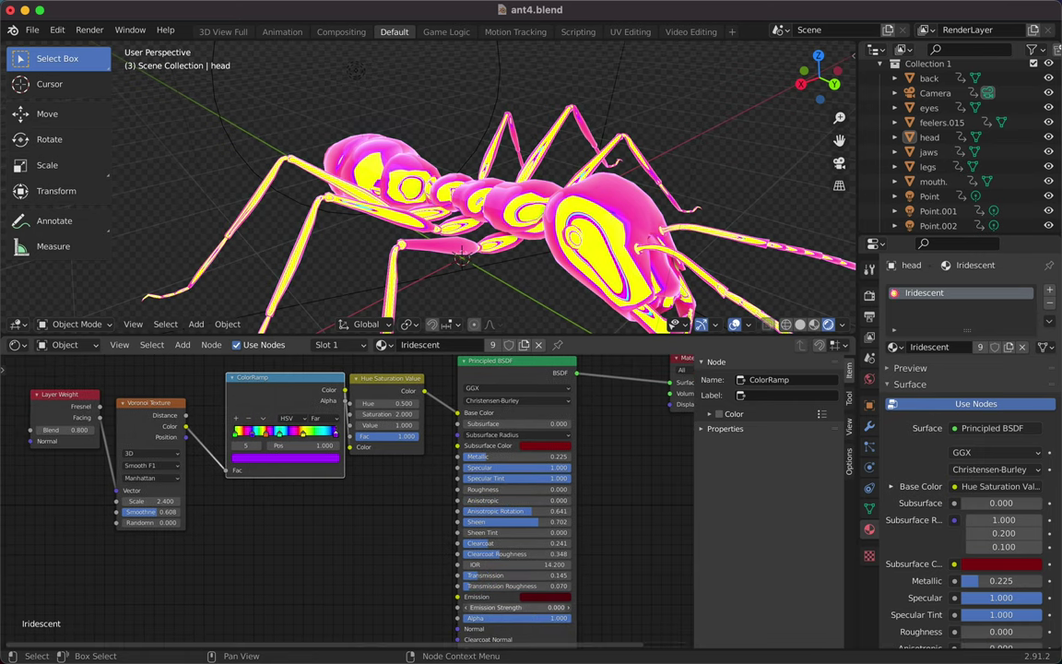
{"action": "left_click_drag", "start_coordinate": [554, 608], "coordinate": [600, 546]}
Move the Hue Saturation Value node up and start saving under a new name
{"action": "scroll", "coordinate": [228, 528], "scroll_direction": "up", "scroll_amount": 1}
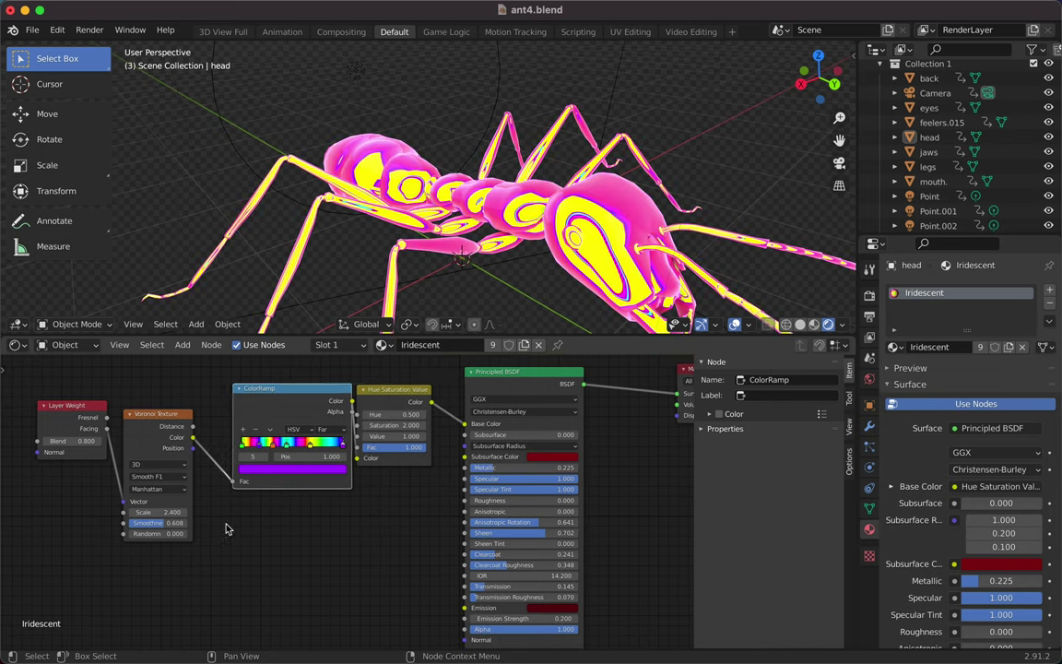
{"action": "left_click_drag", "start_coordinate": [387, 406], "coordinate": [407, 397]}
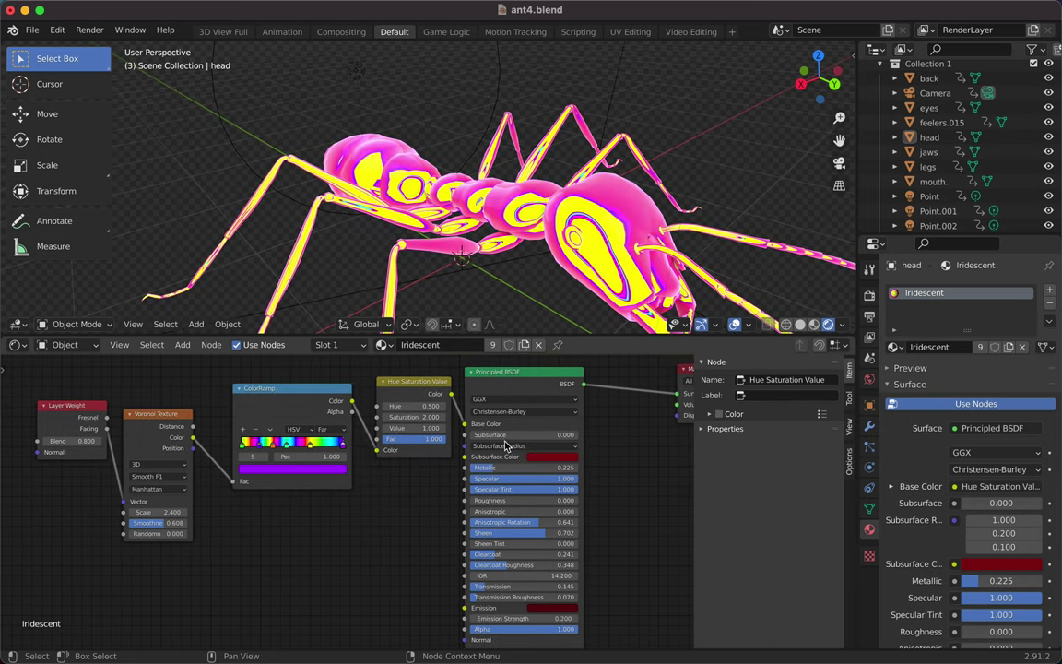
{"action": "scroll", "coordinate": [793, 276], "scroll_direction": "right", "scroll_amount": 3}
{"action": "scroll", "coordinate": [644, 180], "scroll_direction": "down", "scroll_amount": 3}
{"action": "scroll", "coordinate": [645, 180], "scroll_direction": "down", "scroll_amount": 3}
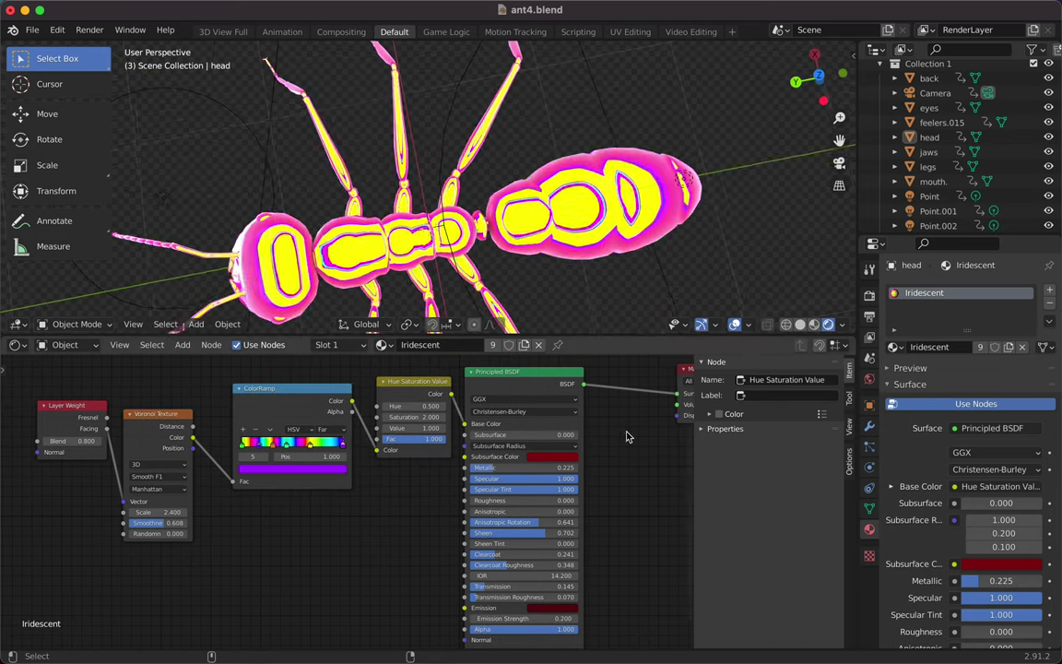
{"action": "key", "text": "ctrl+shift+s"}
Save as ant5.blend and set the Point.004 light's power to 50 W
{"action": "left_click", "coordinate": [864, 547]}
{"action": "scroll", "coordinate": [403, 166], "scroll_direction": "down", "scroll_amount": 5}
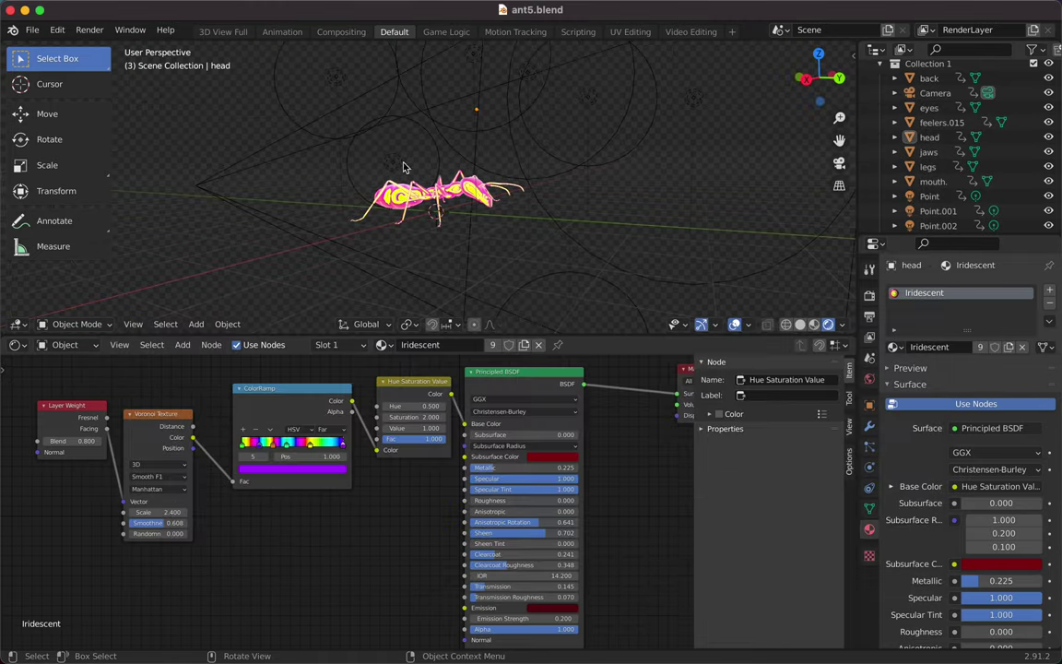
{"action": "left_click", "coordinate": [391, 178]}
{"action": "left_click", "coordinate": [527, 72]}
{"action": "scroll", "coordinate": [584, 101], "scroll_direction": "left", "scroll_amount": 3}
{"action": "left_click", "coordinate": [475, 83]}
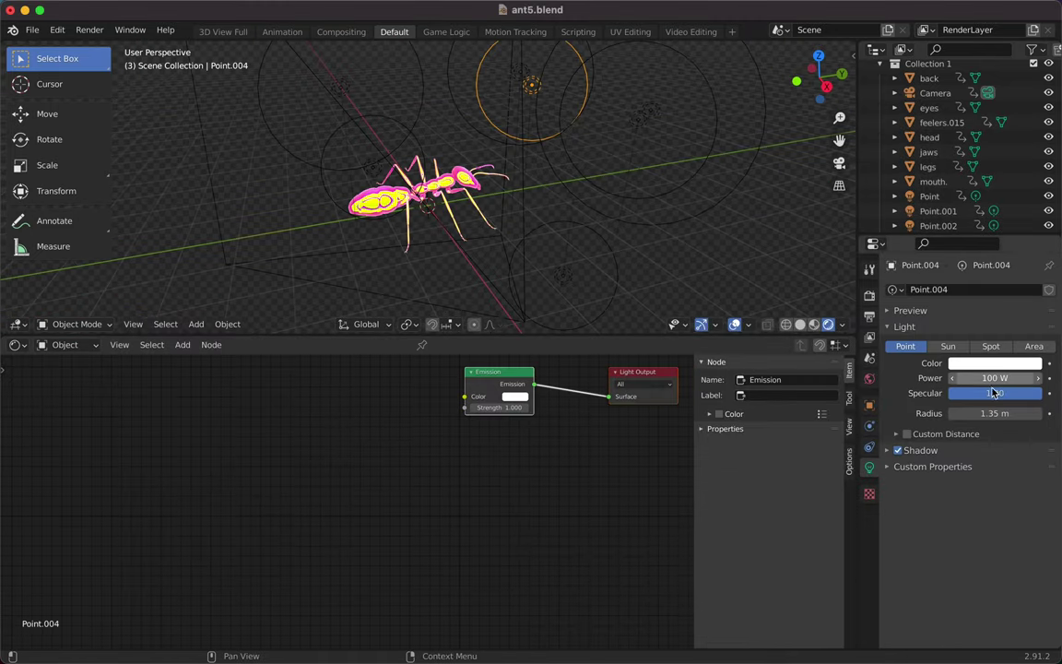
{"action": "scroll", "coordinate": [466, 79], "scroll_direction": "up", "scroll_amount": 5}
{"action": "scroll", "coordinate": [466, 74], "scroll_direction": "down", "scroll_amount": 5}
{"action": "scroll", "coordinate": [468, 74], "scroll_direction": "up", "scroll_amount": 3}
{"action": "scroll", "coordinate": [467, 74], "scroll_direction": "left", "scroll_amount": 5}
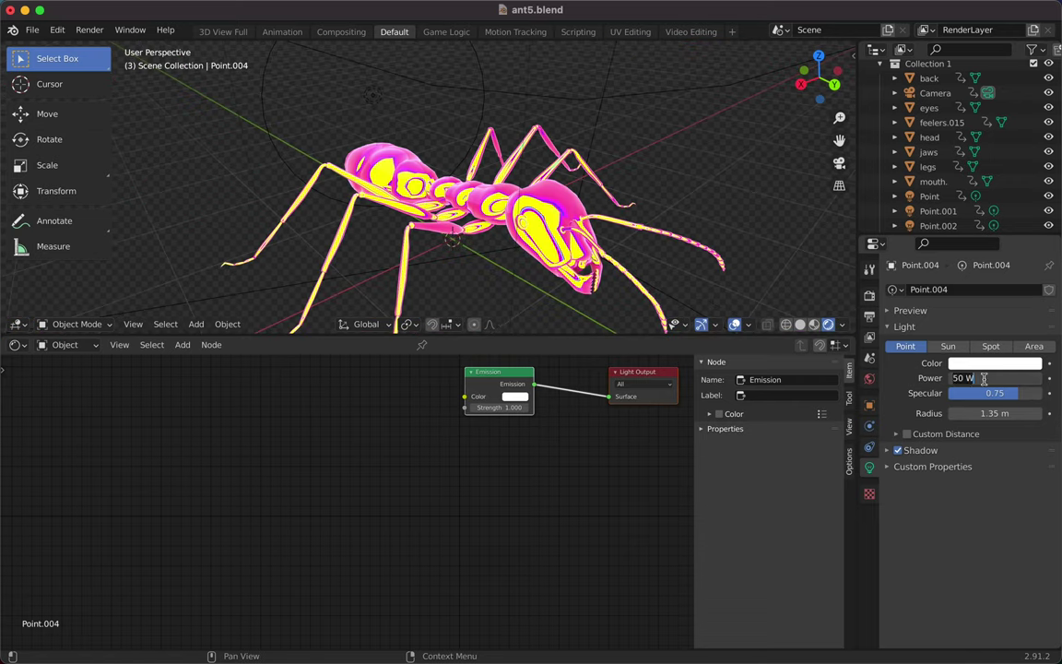
Add an Irradiance Volume scaled around the ant and bake indirect lighting
{"action": "left_click", "coordinate": [868, 294]}
{"action": "scroll", "coordinate": [968, 461], "scroll_direction": "down", "scroll_amount": 10}
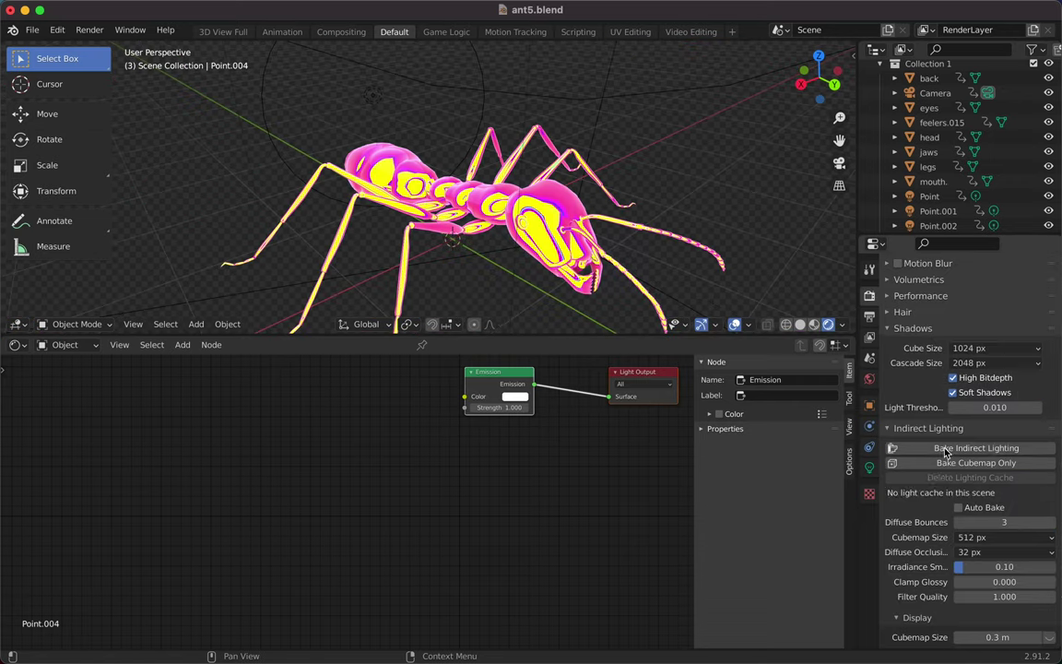
{"action": "scroll", "coordinate": [442, 184], "scroll_direction": "down", "scroll_amount": 3}
{"action": "left_click", "coordinate": [196, 324]}
{"action": "key", "text": "s"}
{"action": "left_click", "coordinate": [467, 175]}
{"action": "scroll", "coordinate": [357, 104], "scroll_direction": "up", "scroll_amount": 5}
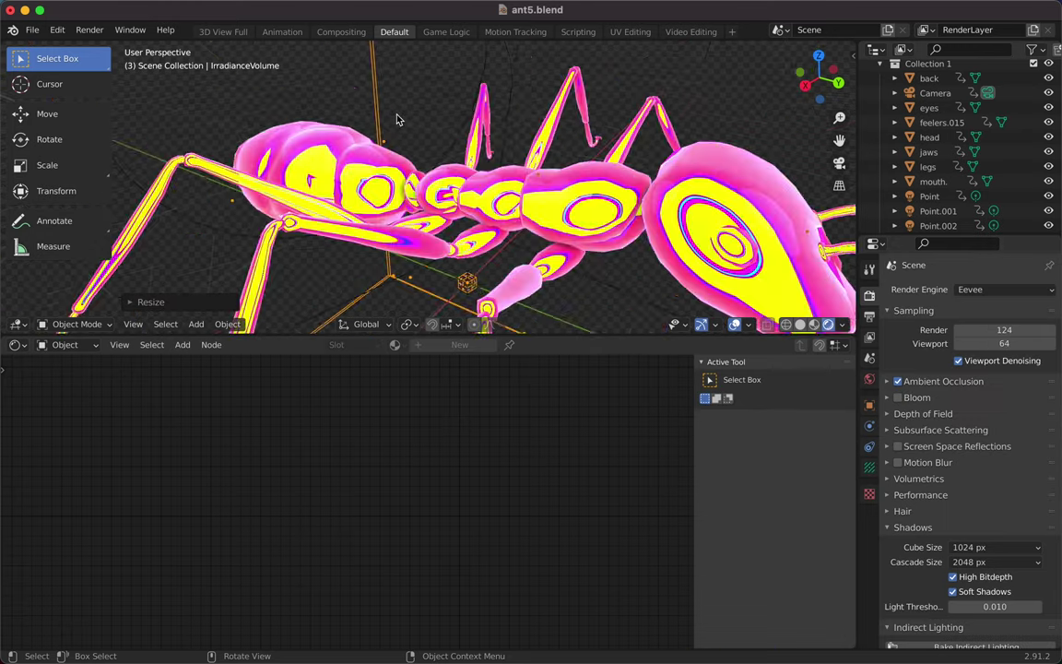
{"action": "scroll", "coordinate": [357, 103], "scroll_direction": "down", "scroll_amount": 4}
Turn the bottom area into the Video Sequencer, view through the camera, and render
{"action": "left_click", "coordinate": [17, 344]}
{"action": "left_click", "coordinate": [60, 483]}
{"action": "left_click", "coordinate": [133, 324]}
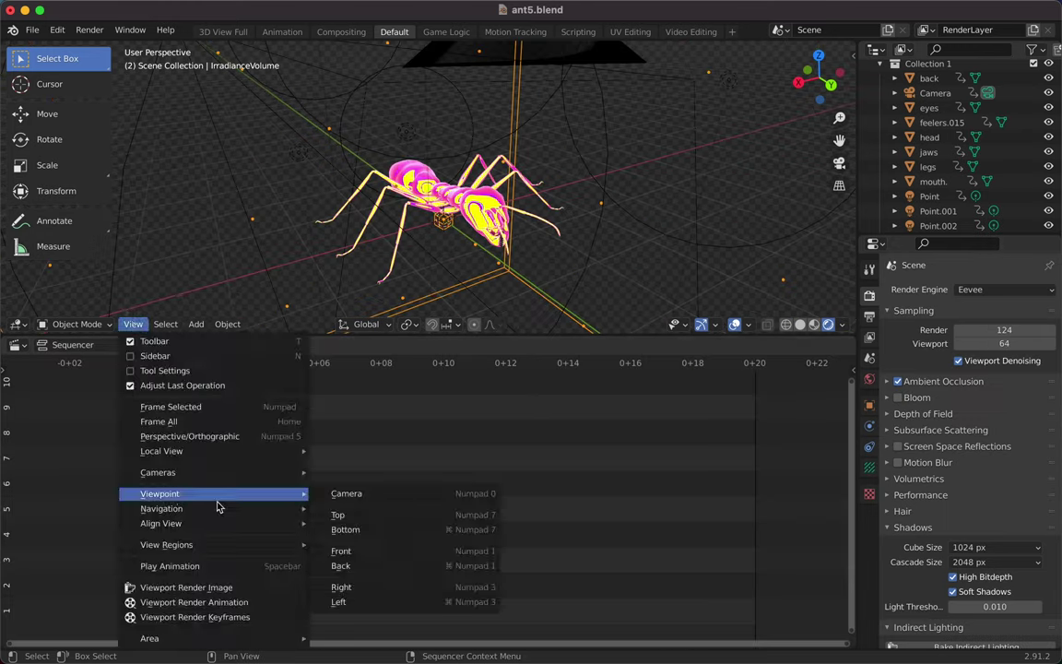
{"action": "left_click", "coordinate": [175, 405]}
{"action": "left_click", "coordinate": [133, 323]}
{"action": "left_click", "coordinate": [347, 496]}
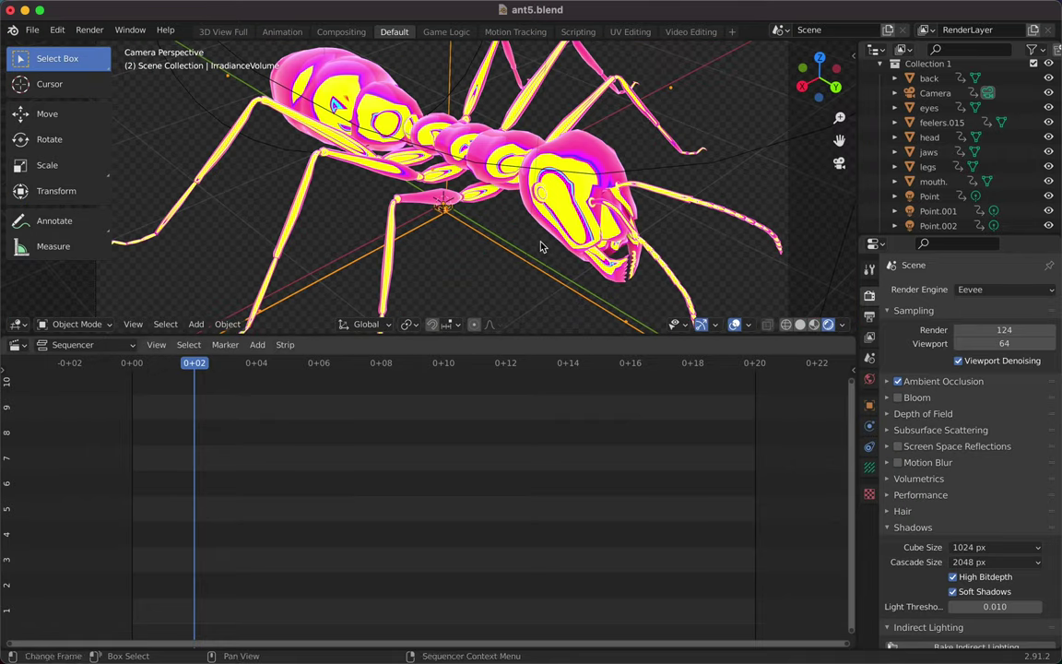
{"action": "left_click", "coordinate": [89, 30]}
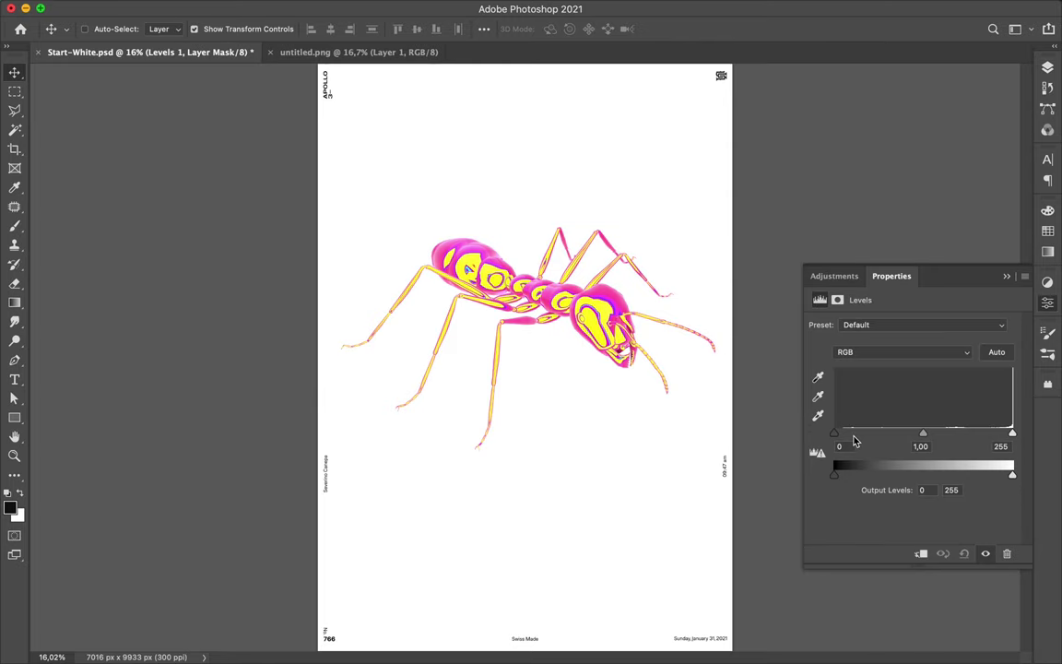
Add a Hue/Saturation adjustment layer with Hue -147
{"action": "left_click", "coordinate": [1048, 67]}
{"action": "left_click", "coordinate": [931, 636]}
{"action": "left_click", "coordinate": [960, 460]}
{"action": "mouse_move", "coordinate": [912, 381]}
{"action": "left_mouse_down"}
{"action": "mouse_move", "coordinate": [827, 382]}
{"action": "mouse_move", "coordinate": [917, 398]}
{"action": "left_mouse_up"}
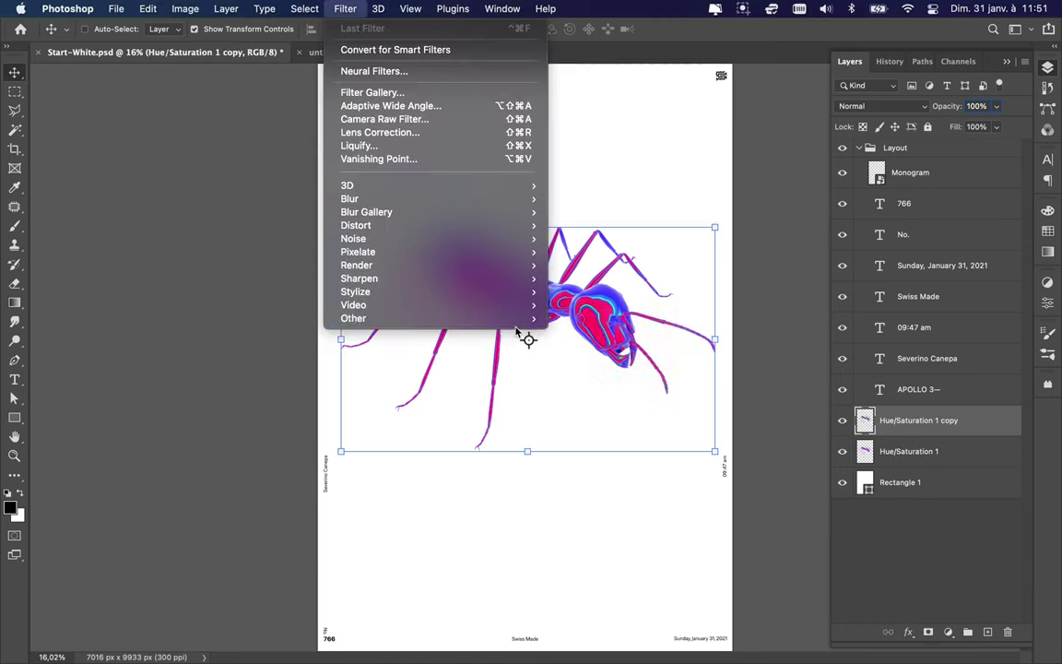
Apply High Pass to the copy, blend it Linear Dodge (Add), and add an empty layer
{"action": "left_click", "coordinate": [590, 333]}
{"action": "left_click", "coordinate": [201, 38]}
{"action": "left_click", "coordinate": [880, 106]}
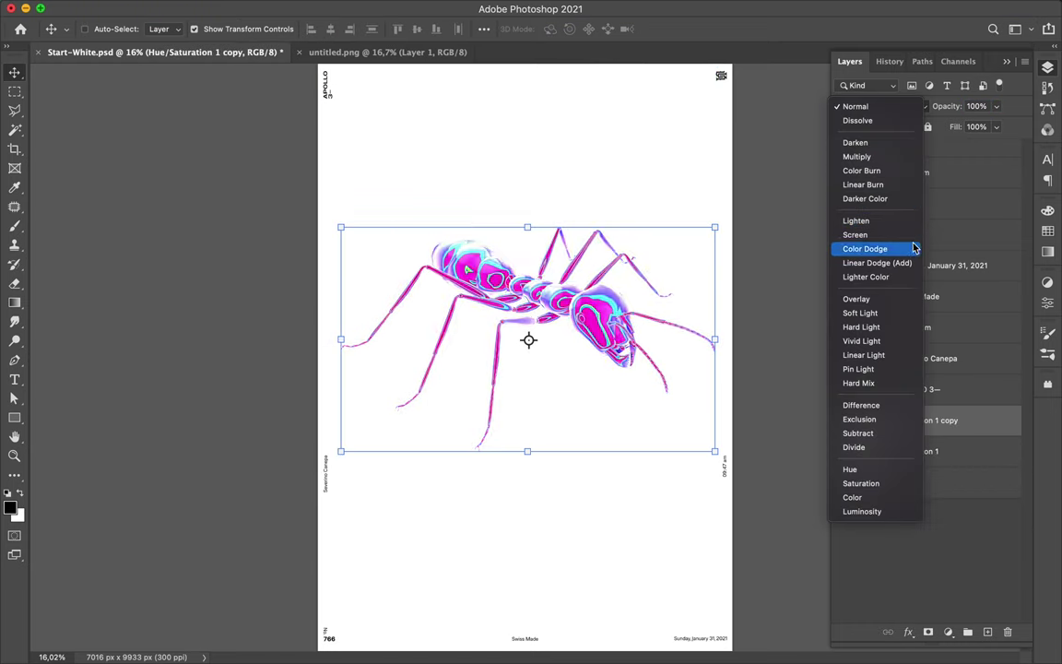
{"action": "left_click", "coordinate": [875, 263]}
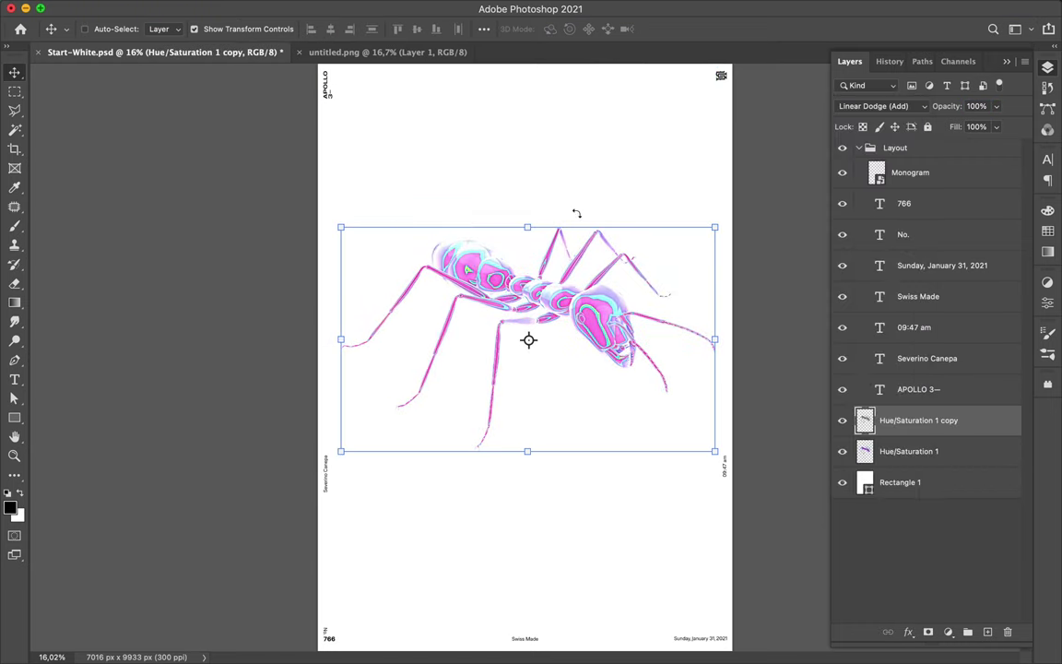
{"action": "left_click", "coordinate": [988, 632]}
{"action": "key", "text": "ctrl+alt+2"}
{"action": "key", "text": "g"}
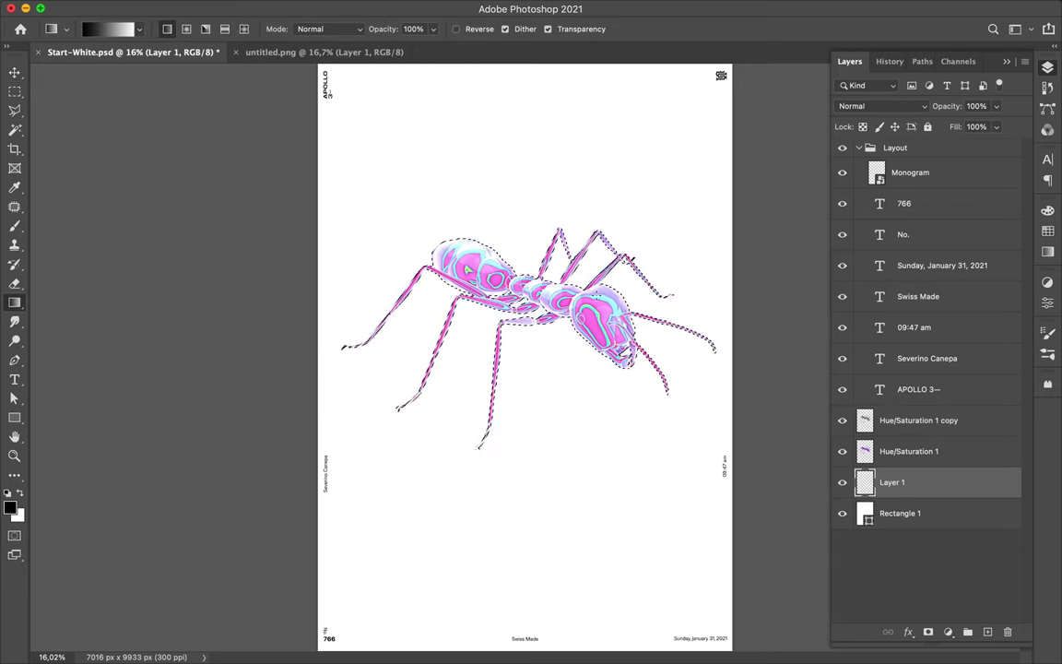
Fill the ant shape on Layer 1 and blur it with a 79,5 px Gaussian Blur
{"action": "left_click", "coordinate": [55, 288]}
{"action": "left_click", "coordinate": [516, 295]}
{"action": "key", "text": "ctrl+d"}
{"action": "left_click", "coordinate": [337, 8]}
{"action": "left_click", "coordinate": [590, 442]}
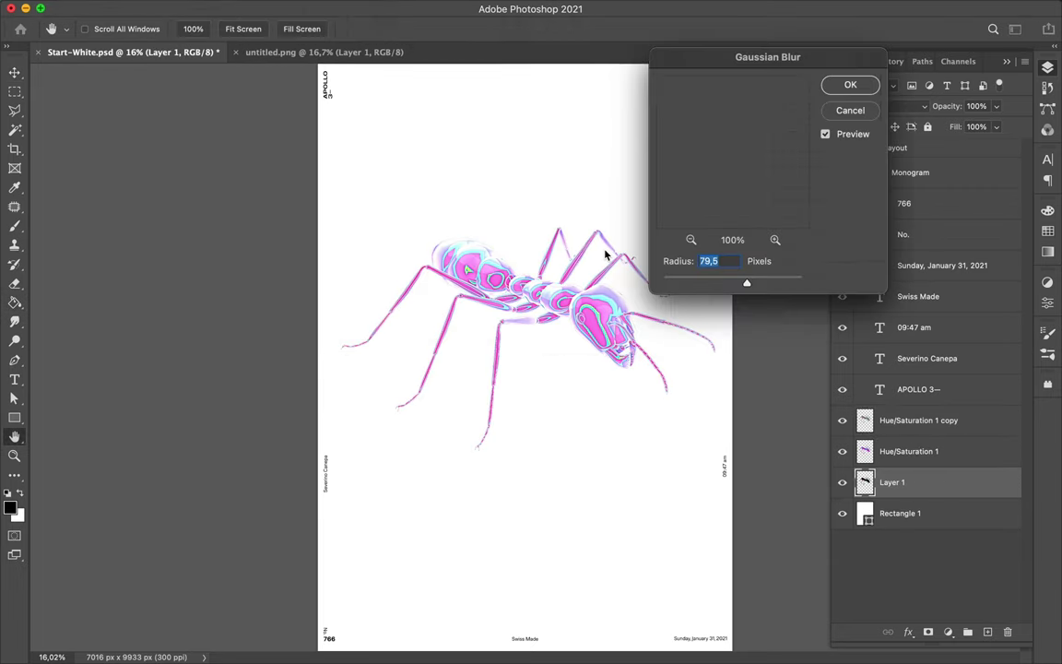
{"action": "key", "text": "Return"}
Warp the blurred shadow into a curved shape and lower its opacity to 68%
{"action": "key", "text": "m"}
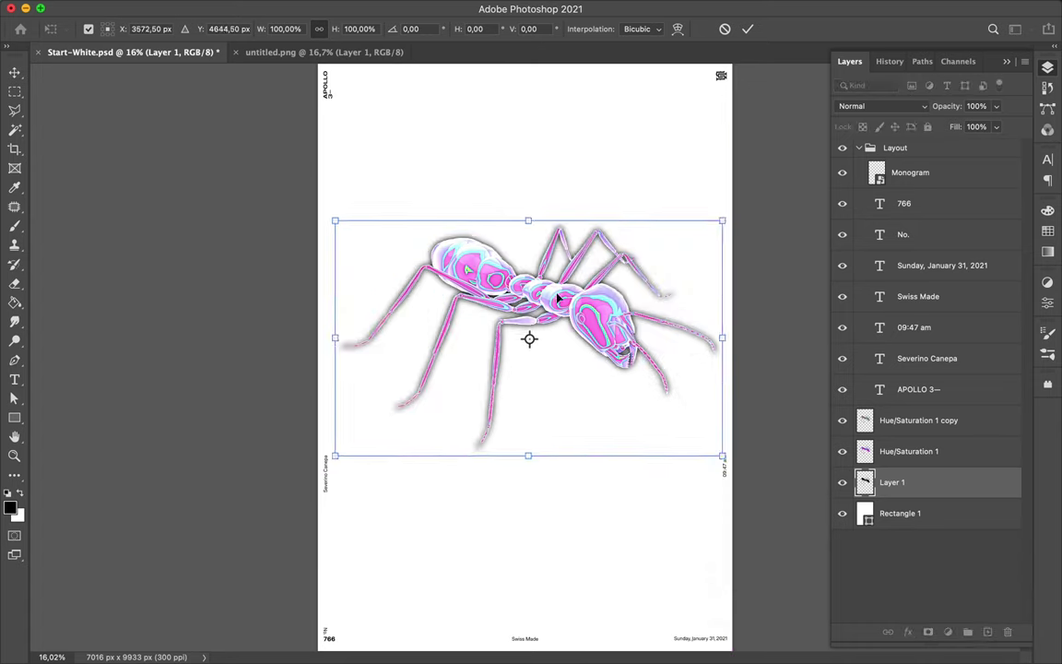
{"action": "right_click", "coordinate": [510, 255]}
{"action": "left_click", "coordinate": [598, 408]}
{"action": "mouse_move", "coordinate": [597, 408]}
{"action": "left_mouse_down"}
{"action": "mouse_move", "coordinate": [447, 297]}
{"action": "mouse_move", "coordinate": [371, 290]}
{"action": "left_mouse_up"}
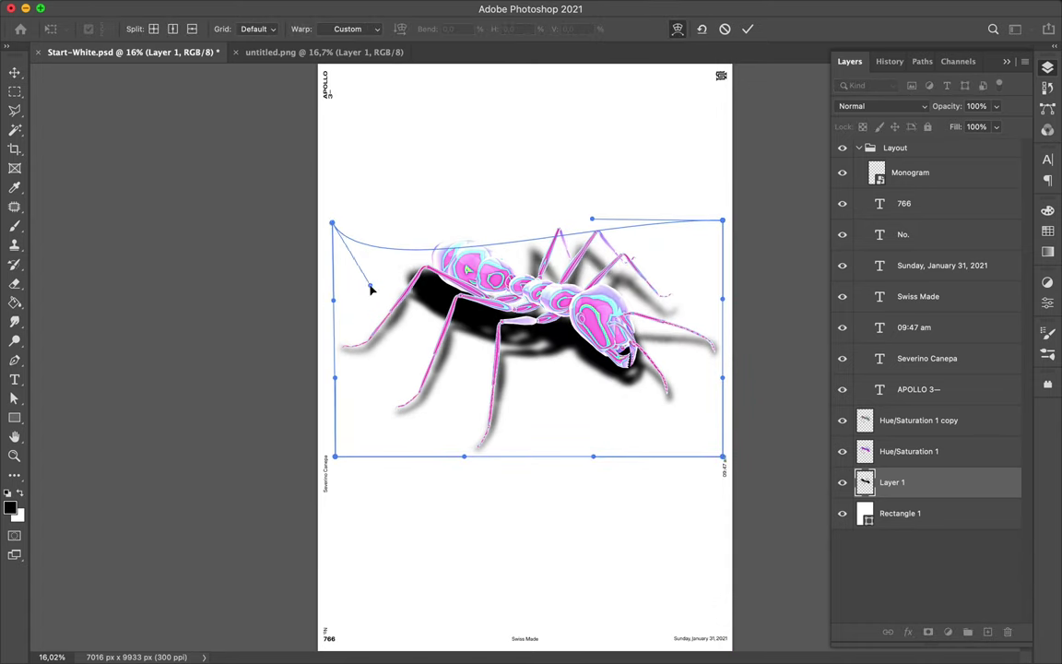
{"action": "left_click_drag", "start_coordinate": [574, 345], "coordinate": [658, 267]}
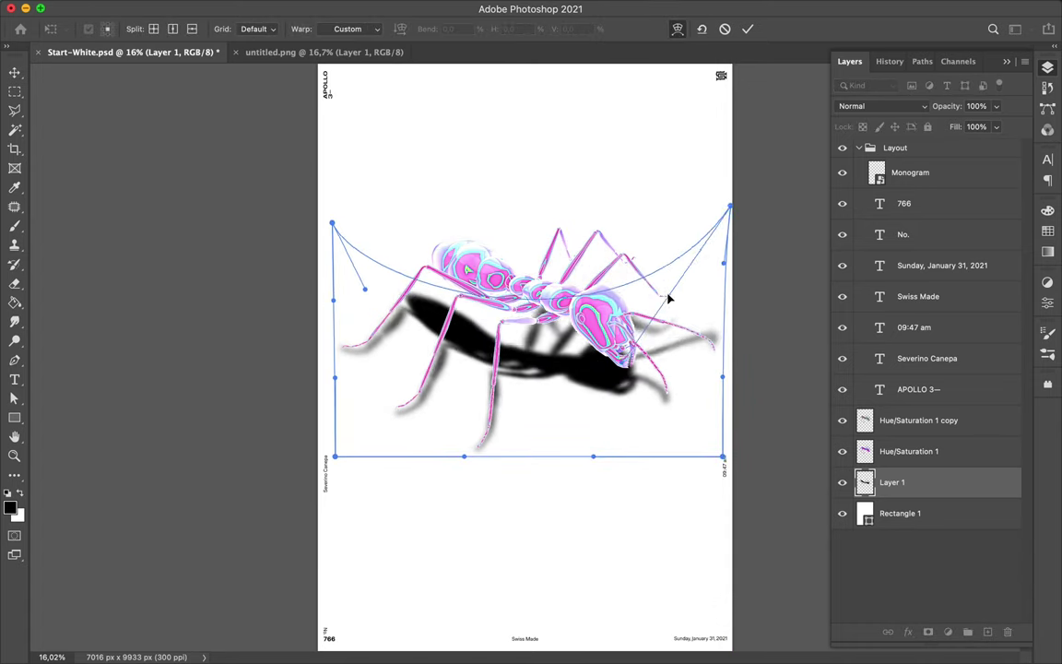
{"action": "mouse_move", "coordinate": [542, 247]}
{"action": "left_mouse_down"}
{"action": "mouse_move", "coordinate": [673, 299]}
{"action": "mouse_move", "coordinate": [664, 291]}
{"action": "left_mouse_up"}
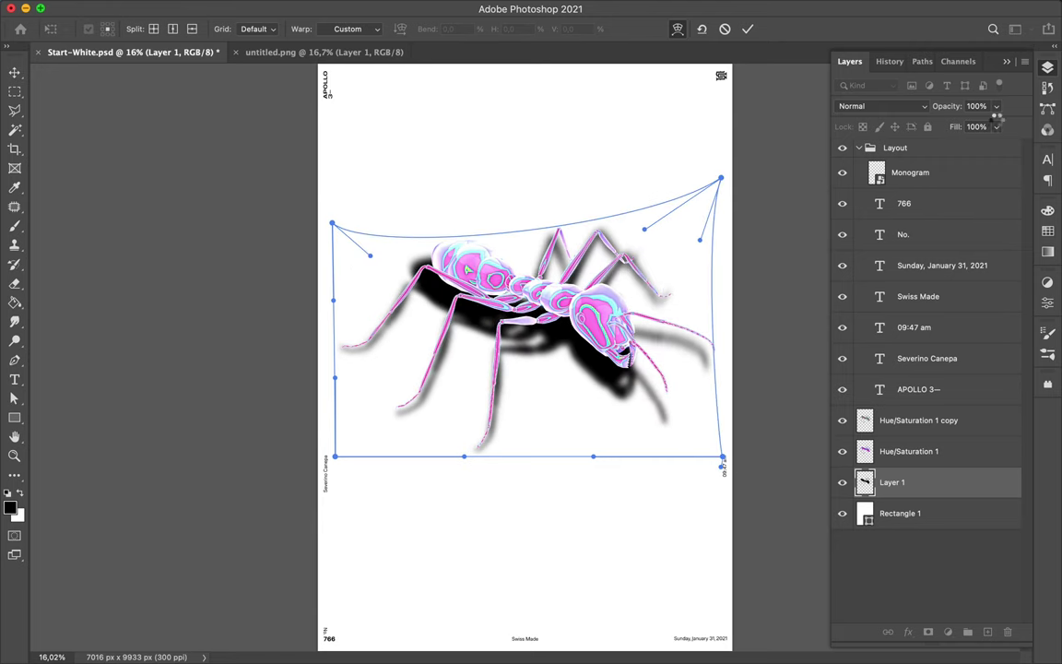
{"action": "mouse_move", "coordinate": [996, 106]}
{"action": "left_mouse_down"}
{"action": "mouse_move", "coordinate": [939, 125]}
{"action": "mouse_move", "coordinate": [971, 126]}
{"action": "left_mouse_up"}
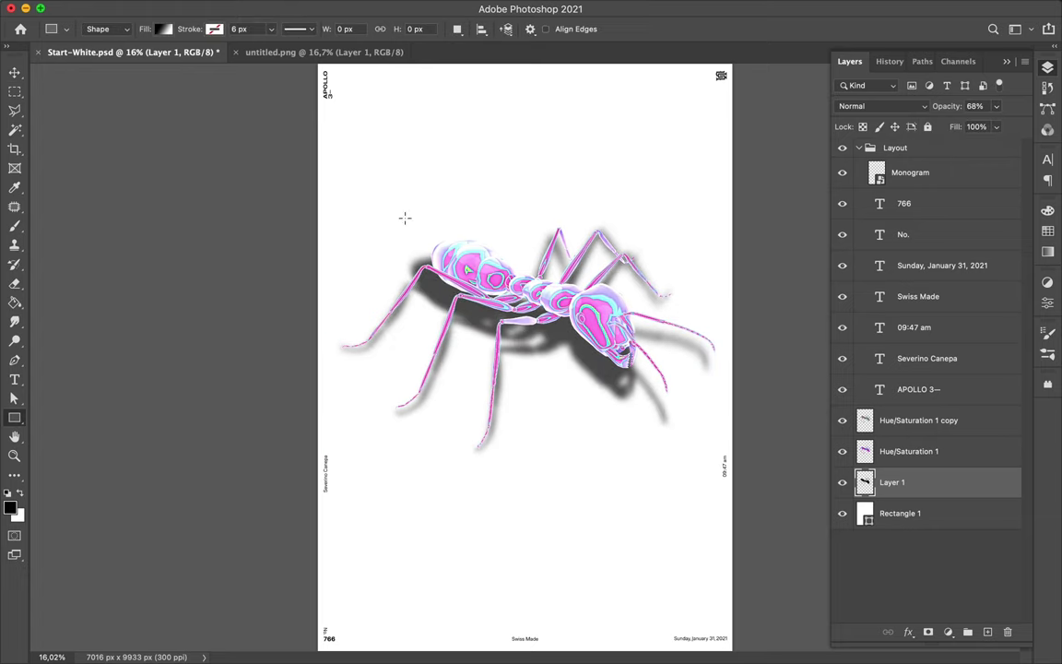
Draw a rectangle over the lower poster with a solid grey fill
{"action": "left_click_drag", "start_coordinate": [643, 586], "coordinate": [712, 620]}
{"action": "left_click", "coordinate": [164, 29]}
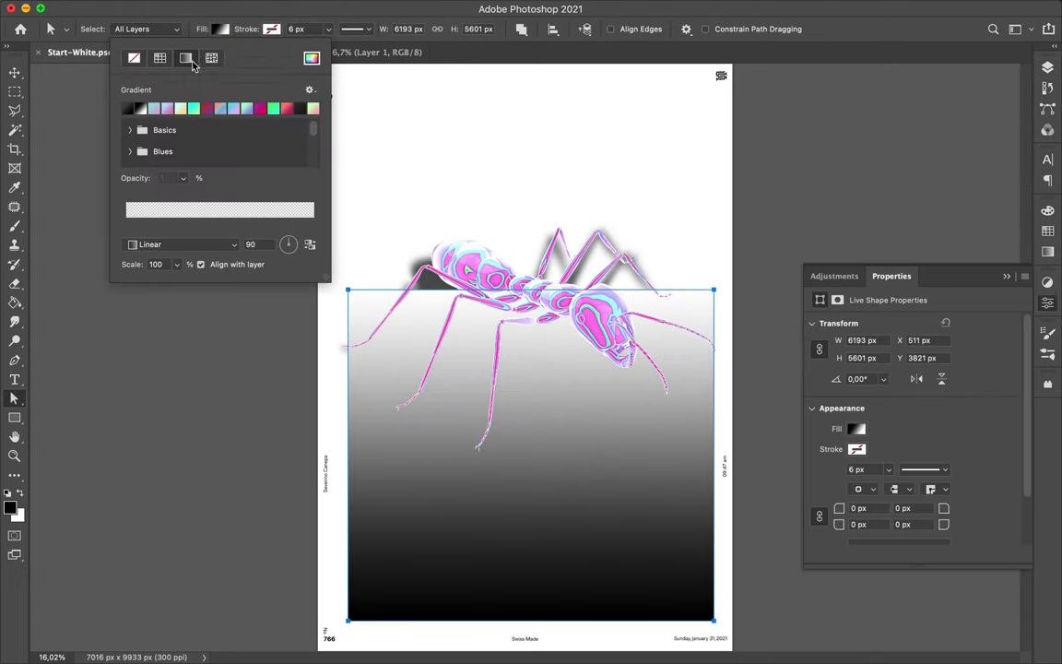
{"action": "left_click", "coordinate": [160, 57]}
{"action": "left_click", "coordinate": [311, 57]}
{"action": "left_click", "coordinate": [397, 314]}
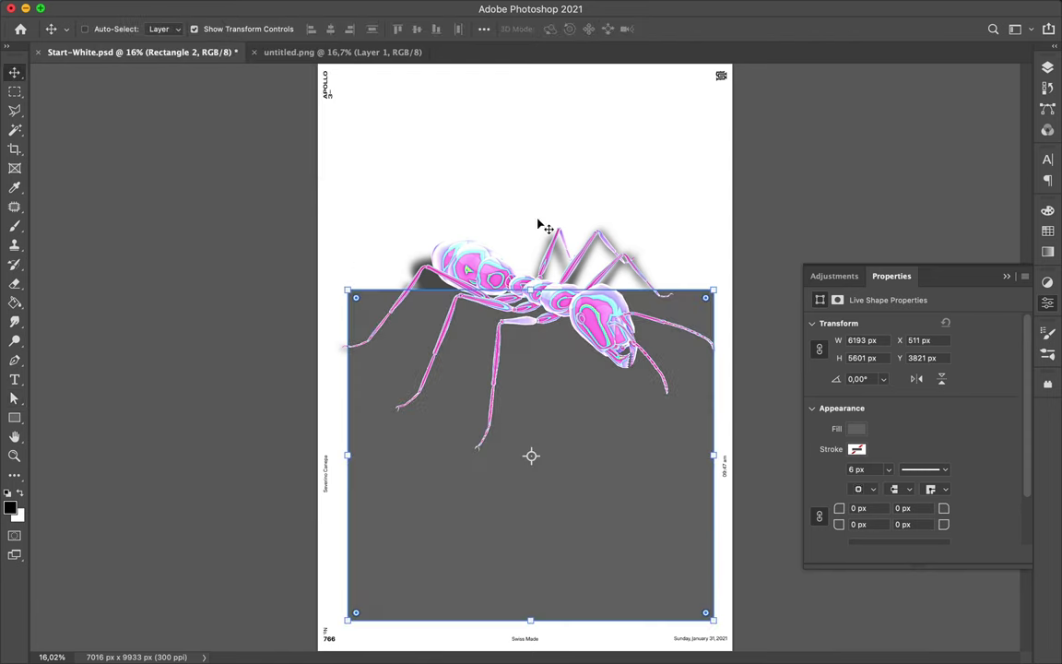
Delete the redundant Hue/Saturation 1 layer
{"action": "key", "text": "F7"}
{"action": "left_click", "coordinate": [919, 420]}
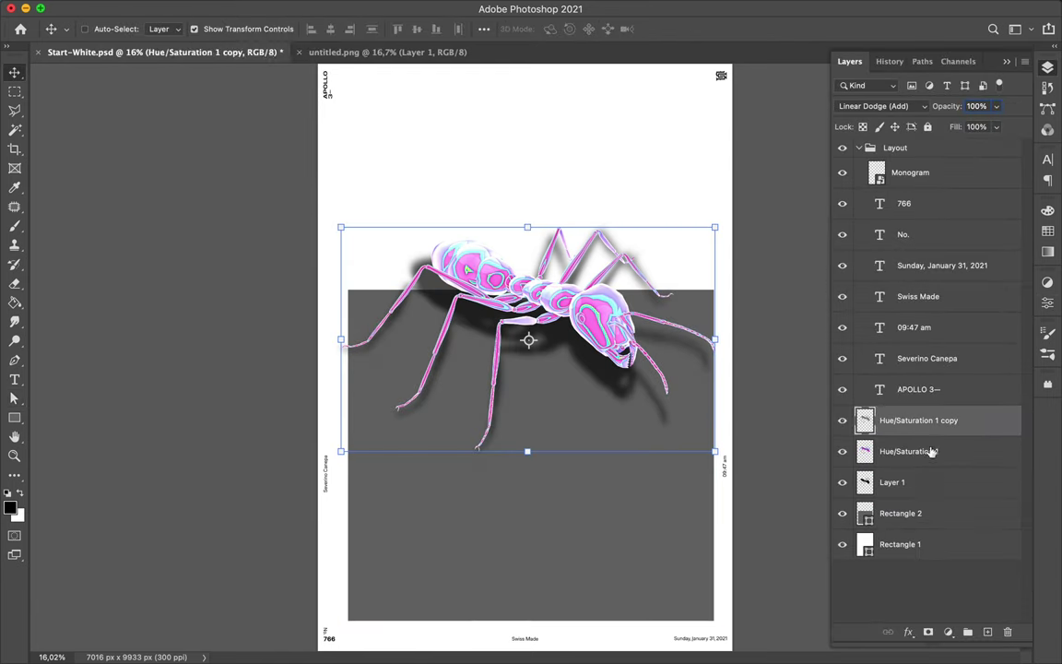
{"action": "left_click", "coordinate": [931, 450]}
{"action": "key", "text": "Delete"}
Move the ant, shadow and rectangle down and shorten the rectangle's height
{"action": "left_click", "coordinate": [922, 483], "text": "shift"}
{"action": "left_click_drag", "start_coordinate": [597, 343], "coordinate": [597, 452]}
{"action": "key", "text": "ctrl+t"}
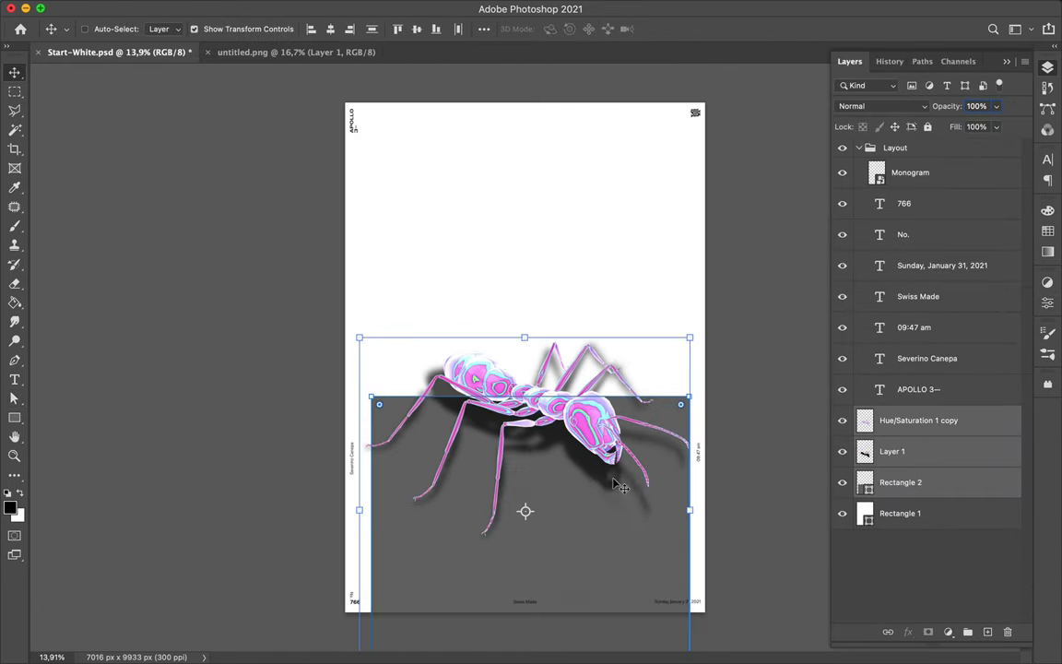
{"action": "scroll", "coordinate": [567, 588], "scroll_direction": "down", "scroll_amount": 2}
{"action": "left_click_drag", "start_coordinate": [528, 593], "coordinate": [529, 510]}
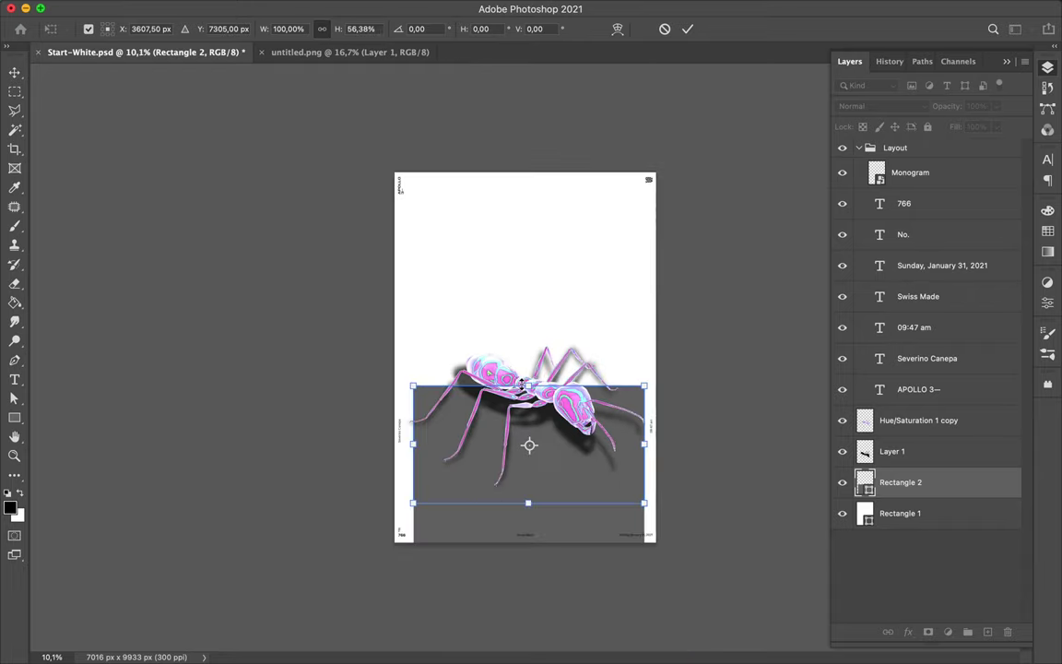
{"action": "scroll", "coordinate": [522, 380], "scroll_direction": "up", "scroll_amount": 5}
{"action": "scroll", "coordinate": [617, 177], "scroll_direction": "down", "scroll_amount": 2}
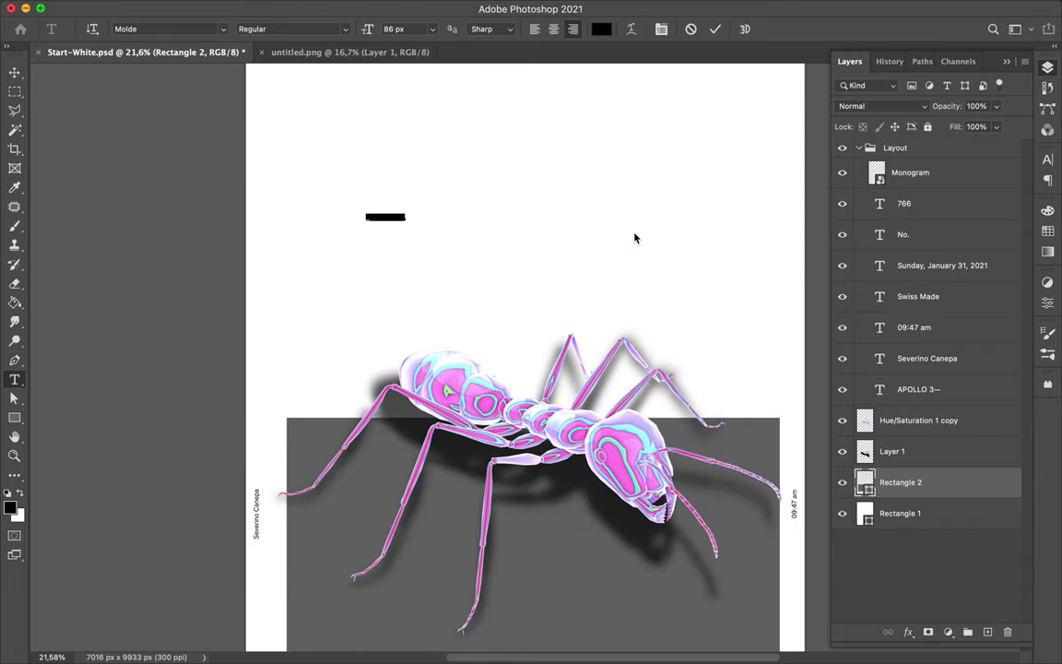
Type the title PSYCHEDELIC and scale it up
{"action": "type", "text": "PSYCHEDELIC"}
{"action": "left_click_drag", "start_coordinate": [407, 221], "coordinate": [595, 298]}
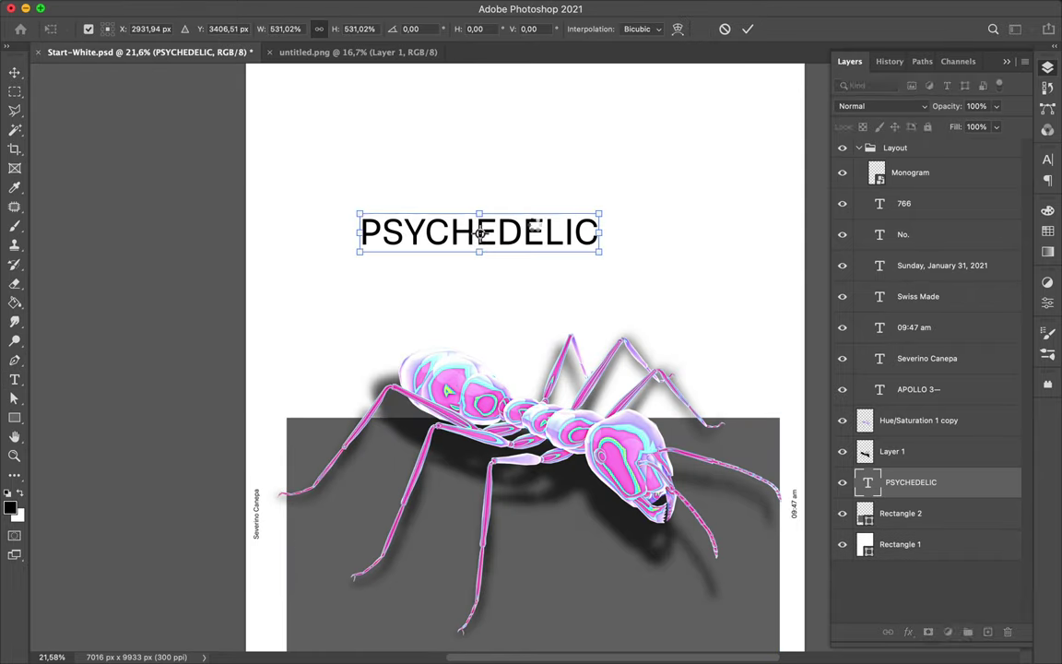
{"action": "left_click", "coordinate": [1047, 159]}
Set the title's font to TyfoonMolde in its Compressed style
{"action": "left_click", "coordinate": [956, 180]}
{"action": "scroll", "coordinate": [908, 415], "scroll_direction": "down", "scroll_amount": 10}
{"action": "scroll", "coordinate": [908, 464], "scroll_direction": "down", "scroll_amount": 5}
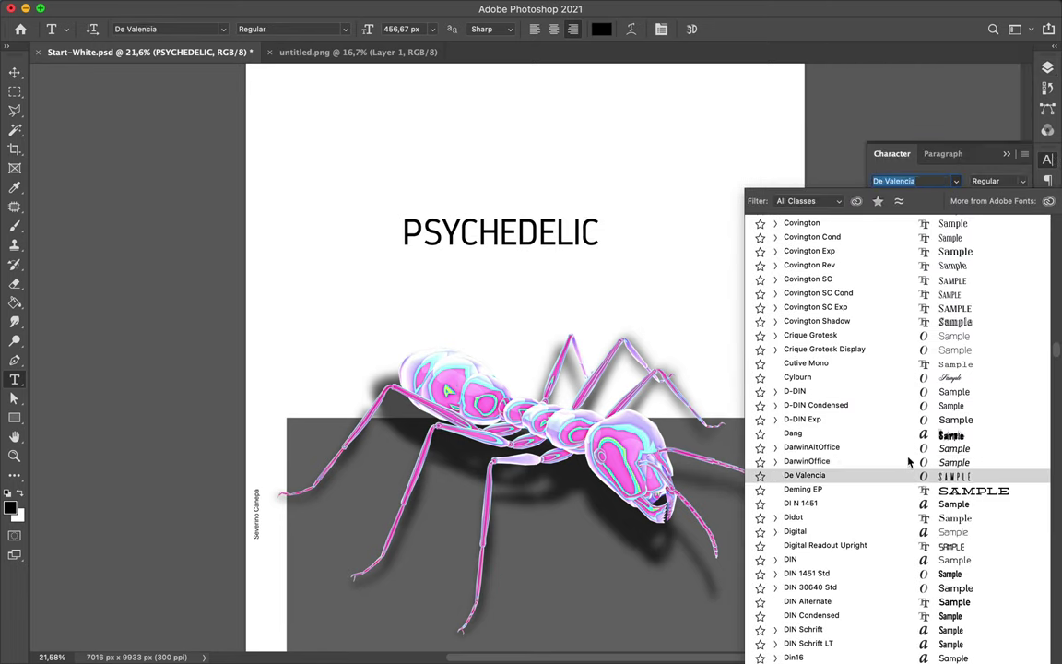
{"action": "scroll", "coordinate": [903, 480], "scroll_direction": "down", "scroll_amount": 5}
{"action": "scroll", "coordinate": [890, 461], "scroll_direction": "down", "scroll_amount": 5}
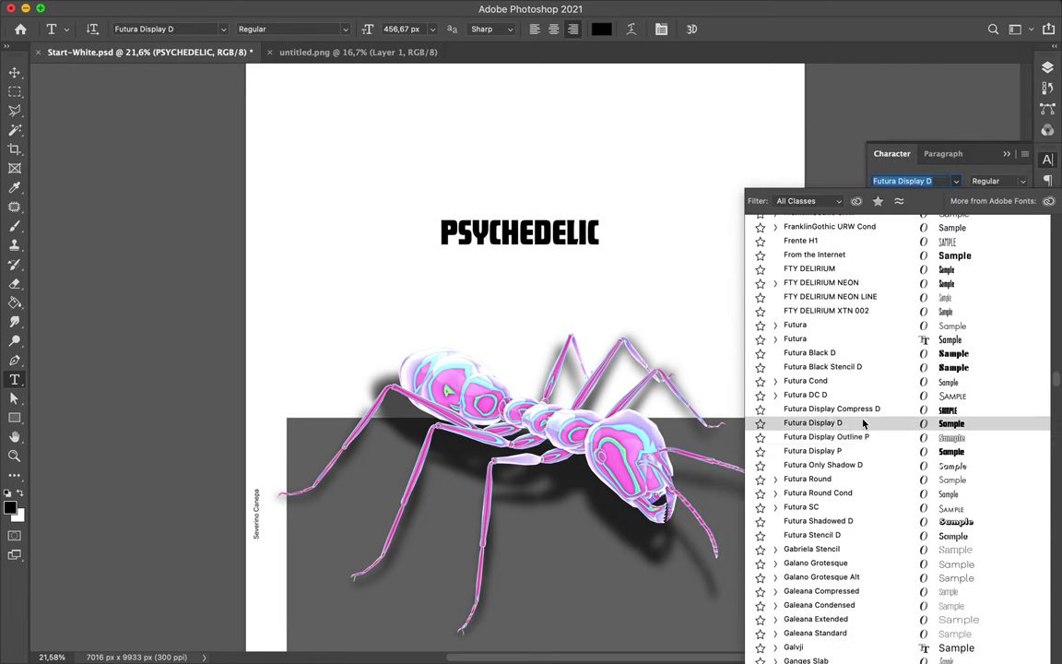
{"action": "scroll", "coordinate": [863, 422], "scroll_direction": "down", "scroll_amount": 5}
{"action": "scroll", "coordinate": [876, 345], "scroll_direction": "down", "scroll_amount": 10}
{"action": "left_click", "coordinate": [825, 361]}
{"action": "scroll", "coordinate": [811, 323], "scroll_direction": "down", "scroll_amount": 10}
{"action": "type", "text": "Tyfoon"}
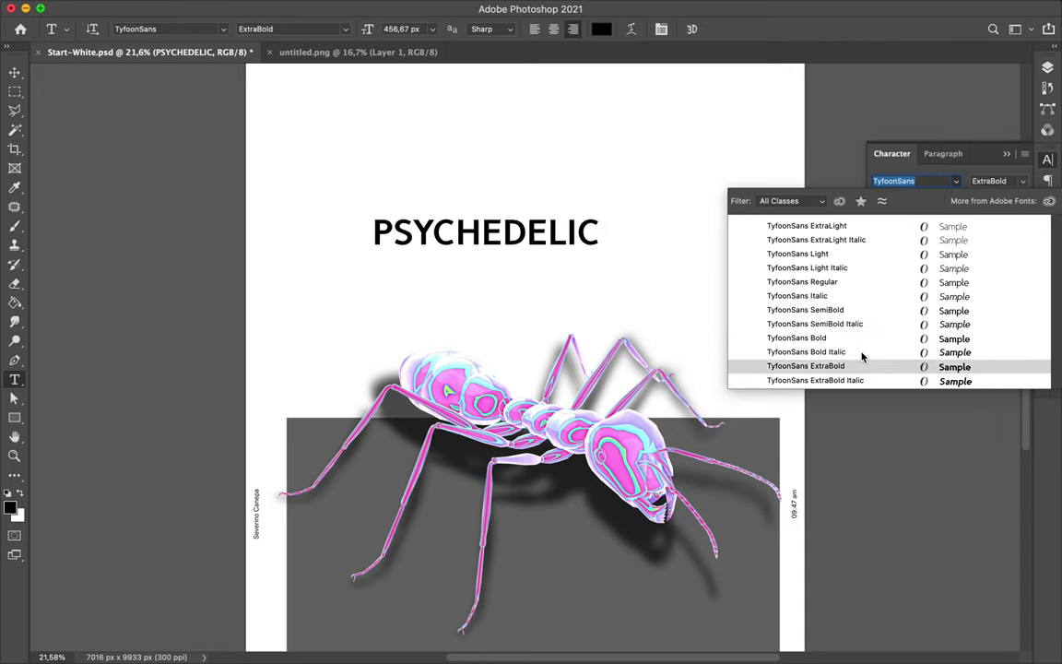
{"action": "type", "text": "Molde"}
{"action": "key", "text": "Return"}
{"action": "left_click", "coordinate": [995, 180]}
{"action": "left_click", "coordinate": [898, 180]}
Apply 400 tracking to the title and place a copy of the ant above it
{"action": "key", "text": "v"}
{"action": "type", "text": "400"}
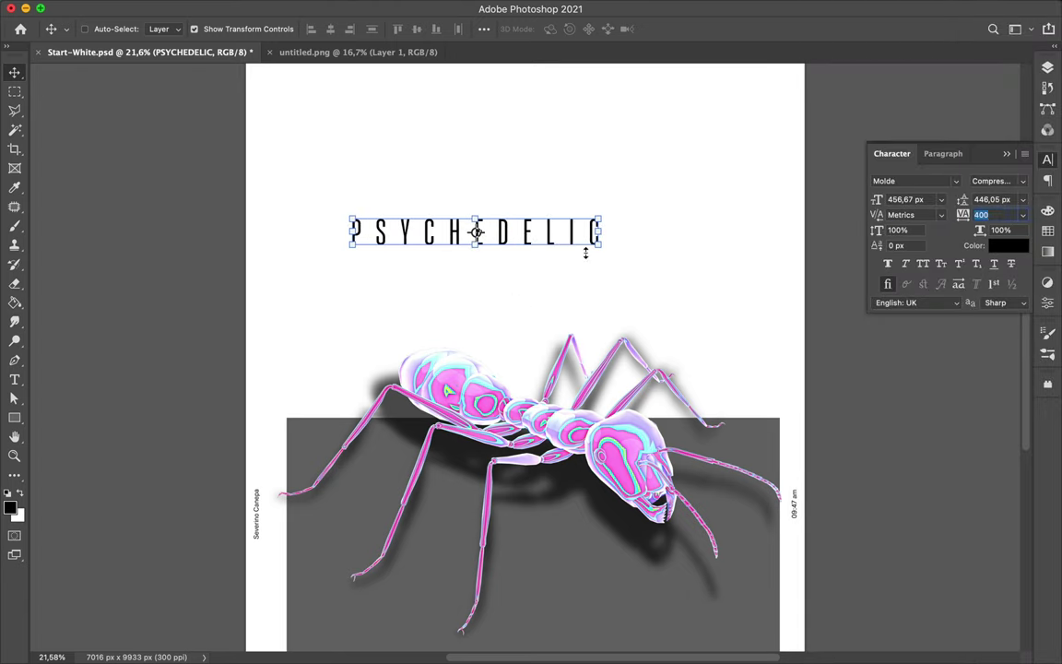
{"action": "key", "text": "Return"}
{"action": "left_click", "coordinate": [527, 445]}
{"action": "left_click_drag", "start_coordinate": [526, 445], "coordinate": [532, 217]}
{"action": "left_click", "coordinate": [189, 12]}
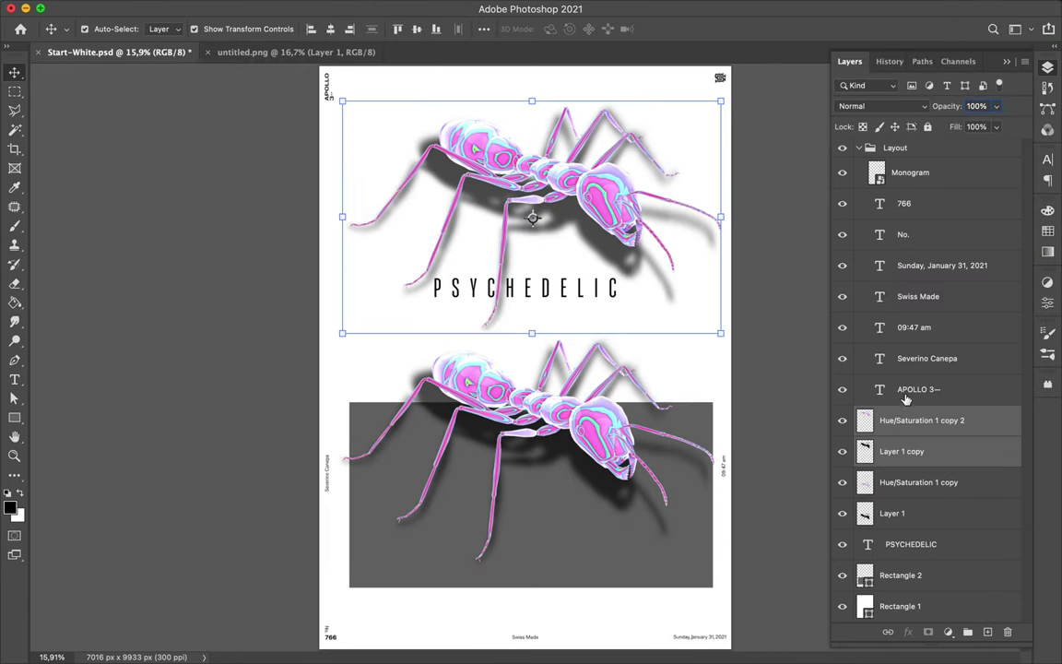
Merge the copied ant with its shadow and shrink the top ant copy
{"action": "key", "text": "super+e"}
{"action": "left_click", "coordinate": [185, 8]}
{"action": "key", "text": "Escape"}
{"action": "key", "text": "super+t"}
{"action": "left_click_drag", "start_coordinate": [350, 332], "coordinate": [570, 197]}
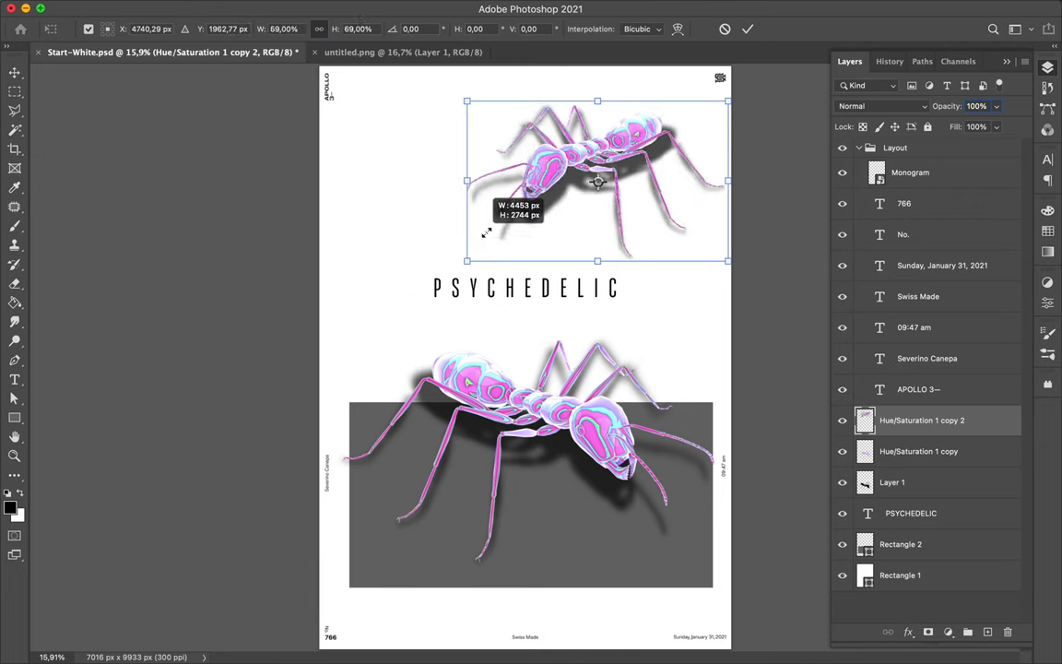
{"action": "key", "text": "Return"}
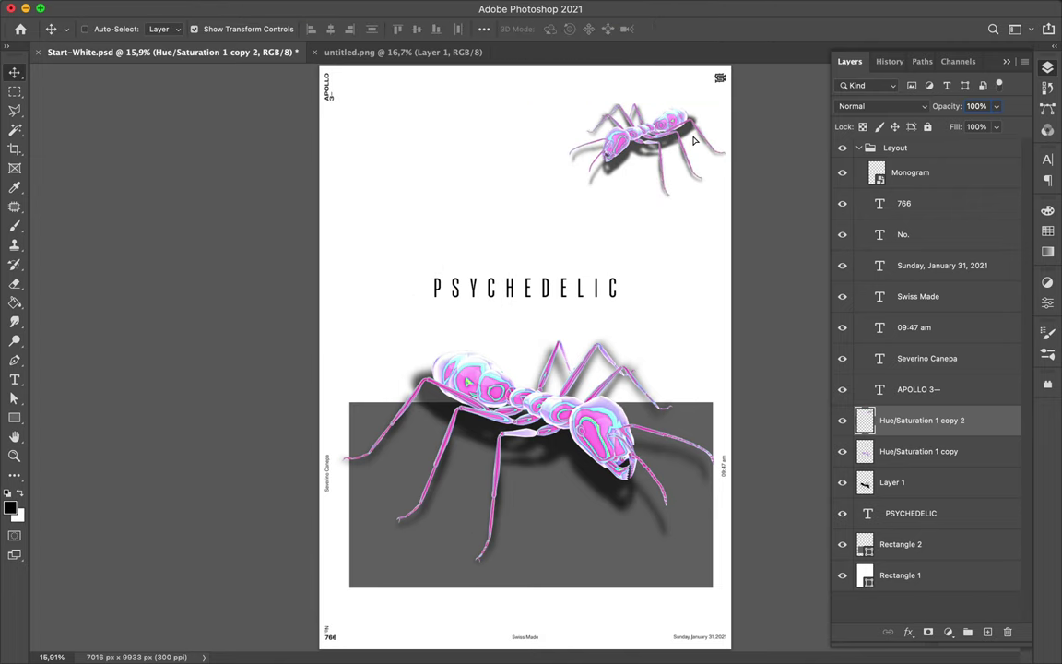
Duplicate the small ant, shrink it further, and position both copies at the top corners
{"action": "left_click_drag", "start_coordinate": [684, 139], "coordinate": [658, 256]}
{"action": "left_click", "coordinate": [147, 8]}
{"action": "mouse_move", "coordinate": [169, 334]}
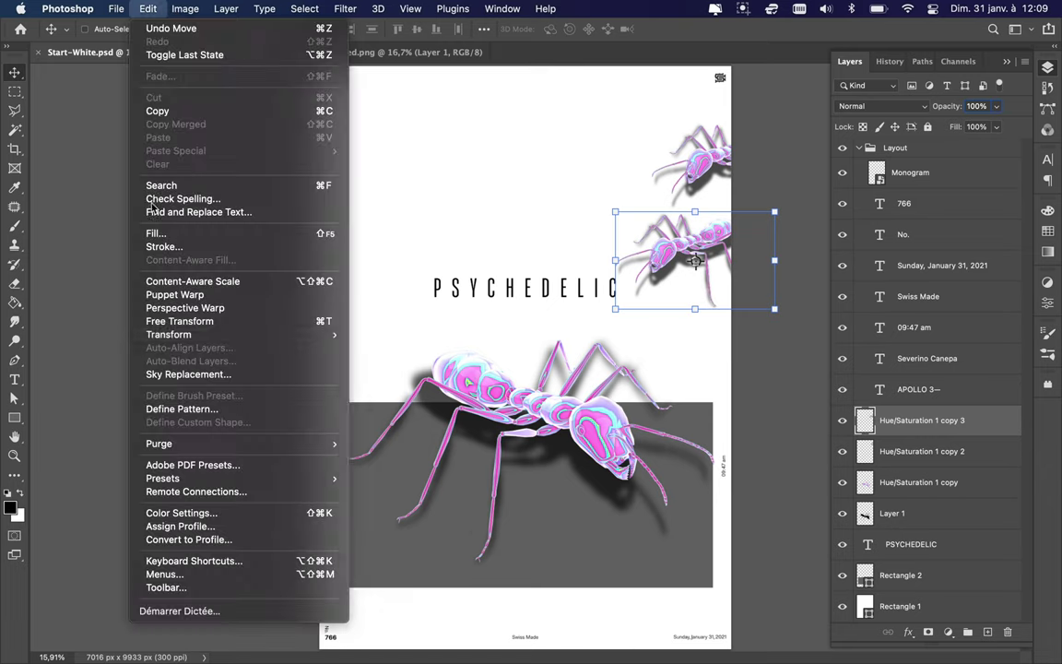
{"action": "left_click", "coordinate": [372, 360]}
{"action": "left_click_drag", "start_coordinate": [774, 309], "coordinate": [718, 264]}
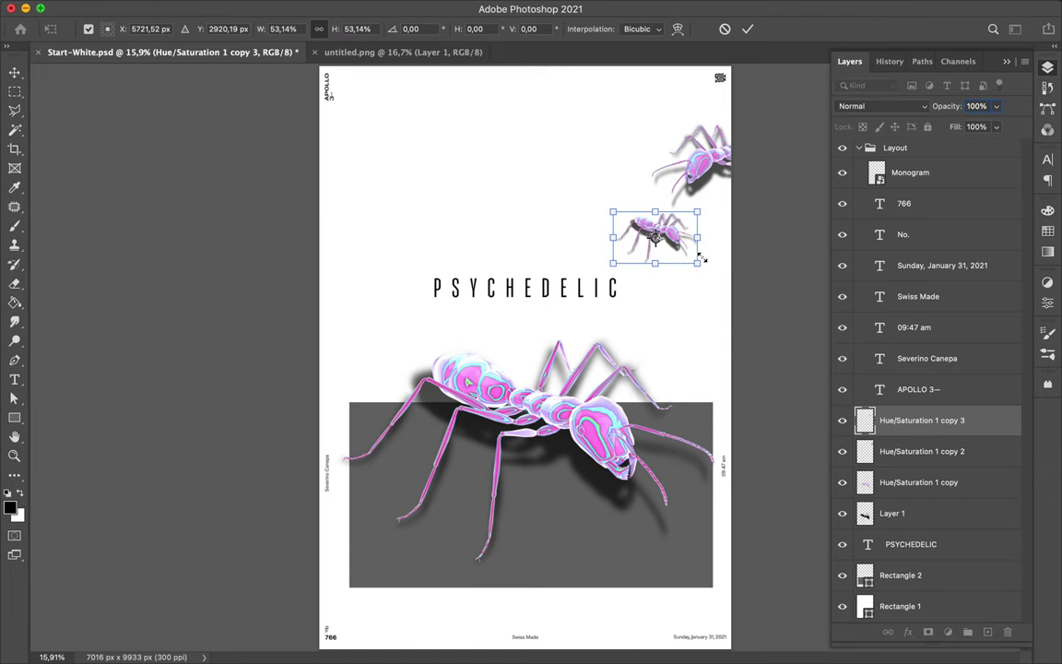
{"action": "left_click", "coordinate": [721, 173]}
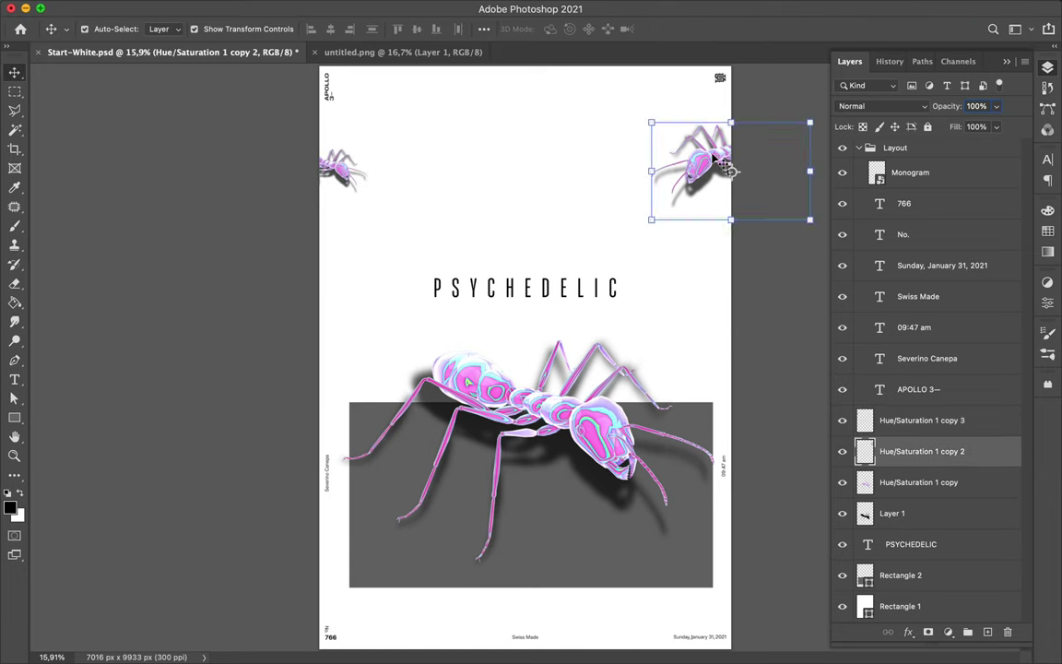
{"action": "left_click_drag", "start_coordinate": [346, 164], "coordinate": [339, 156]}
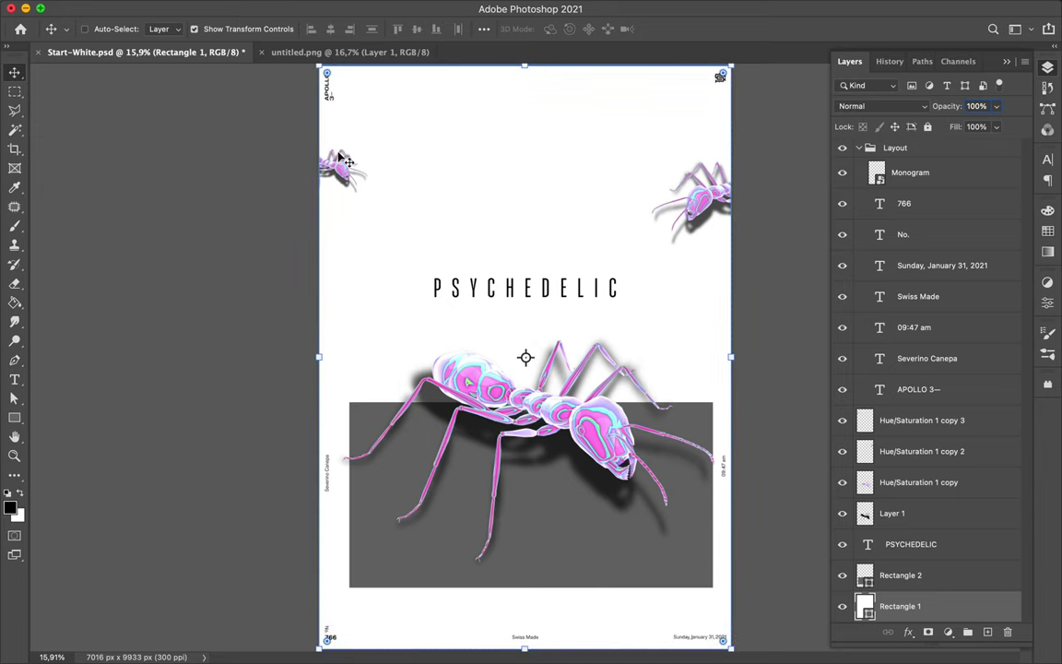
Move the PSYCHEDELIC layer up and out of the Layout group
{"action": "left_click", "coordinate": [376, 561]}
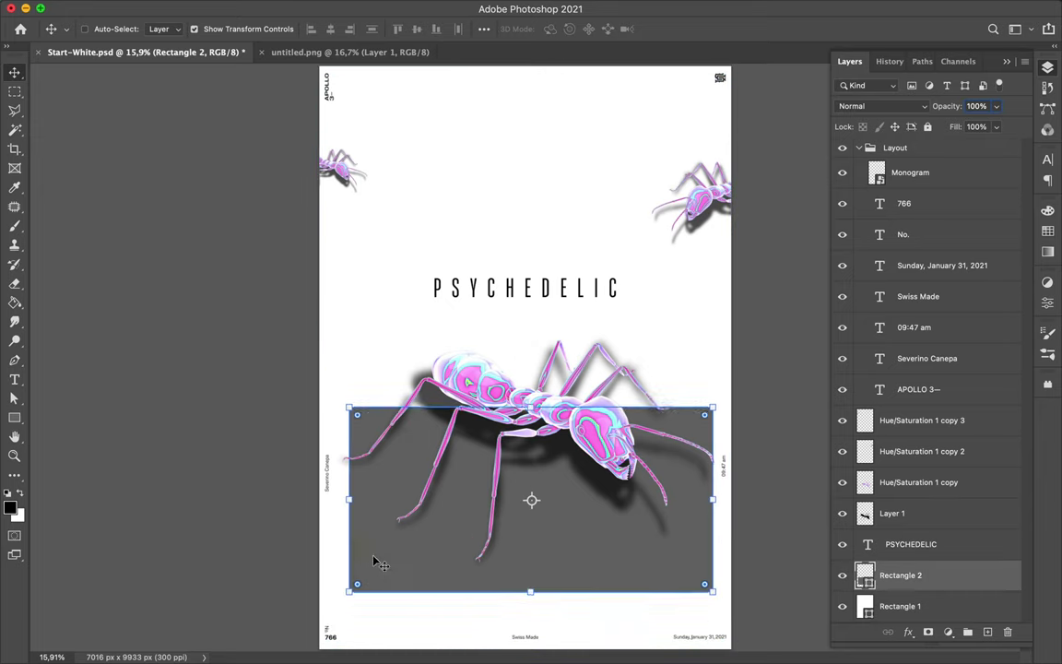
{"action": "left_click_drag", "start_coordinate": [913, 544], "coordinate": [908, 405]}
{"action": "left_click_drag", "start_coordinate": [856, 98], "coordinate": [912, 433]}
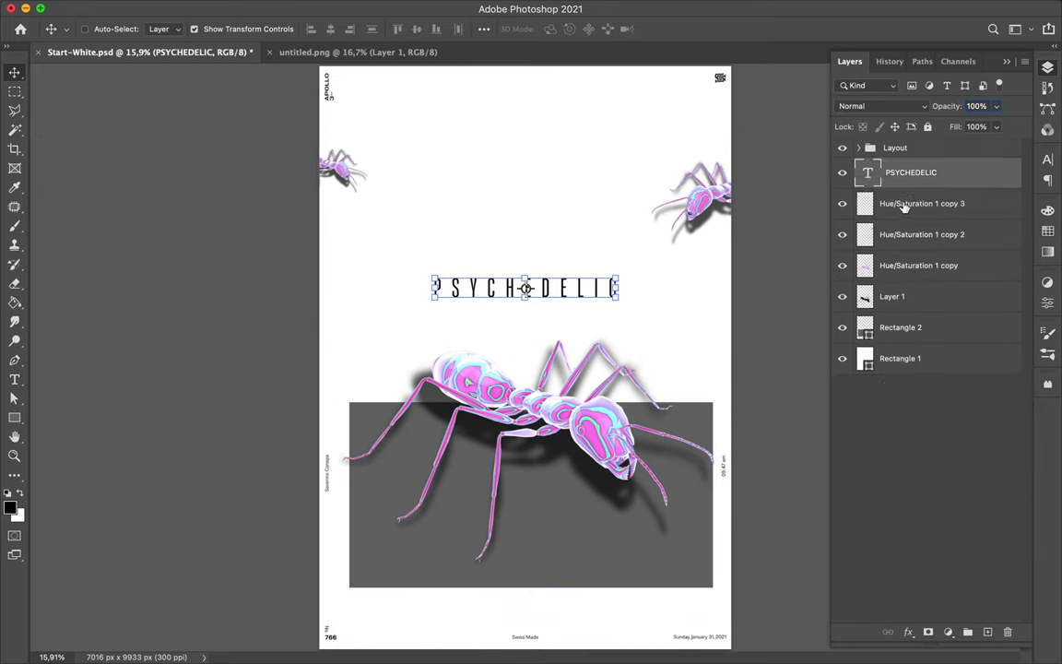
Nudge the ant and grey rectangle layers slightly down
{"action": "left_click", "coordinate": [919, 266]}
{"action": "left_click", "coordinate": [901, 327], "text": "shift"}
{"action": "left_click_drag", "start_coordinate": [595, 407], "coordinate": [594, 443]}
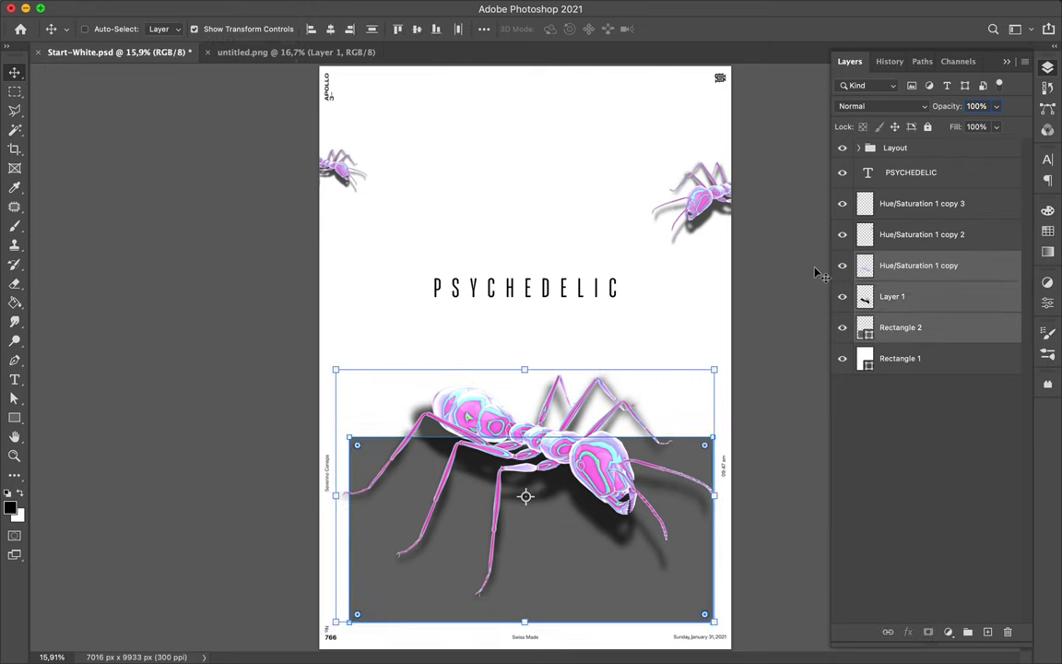
Duplicate the grey rectangle beneath it, enlarge the copy, and fill it light grey
{"action": "left_click", "coordinate": [885, 266]}
{"action": "left_click", "coordinate": [901, 327]}
{"action": "left_click_drag", "start_coordinate": [901, 328], "coordinate": [940, 347]}
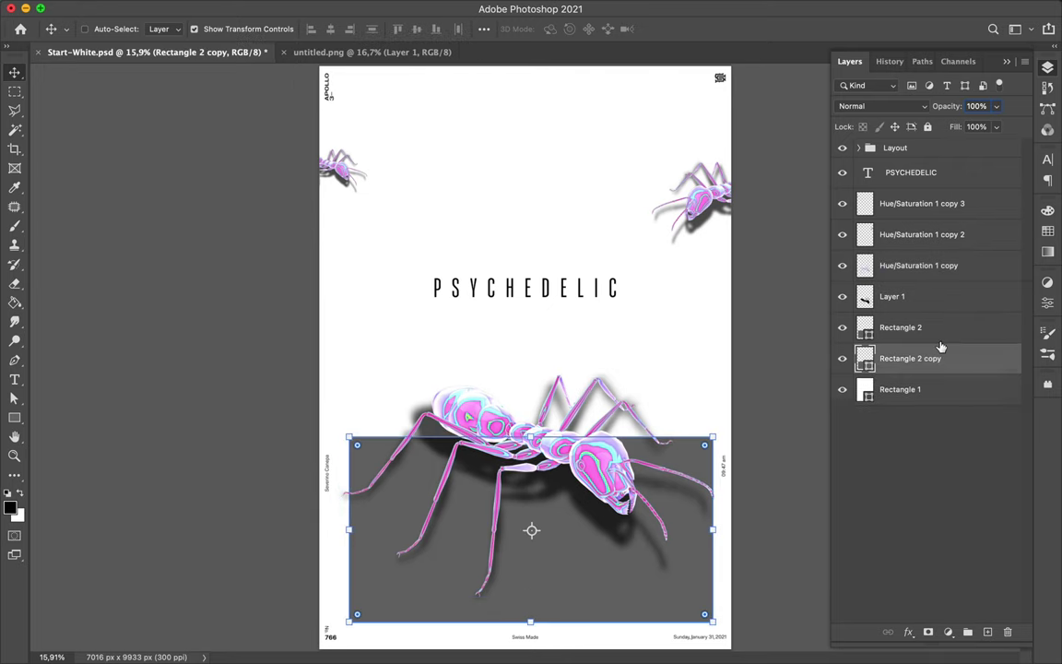
{"action": "key", "text": "Return"}
{"action": "key", "text": "u"}
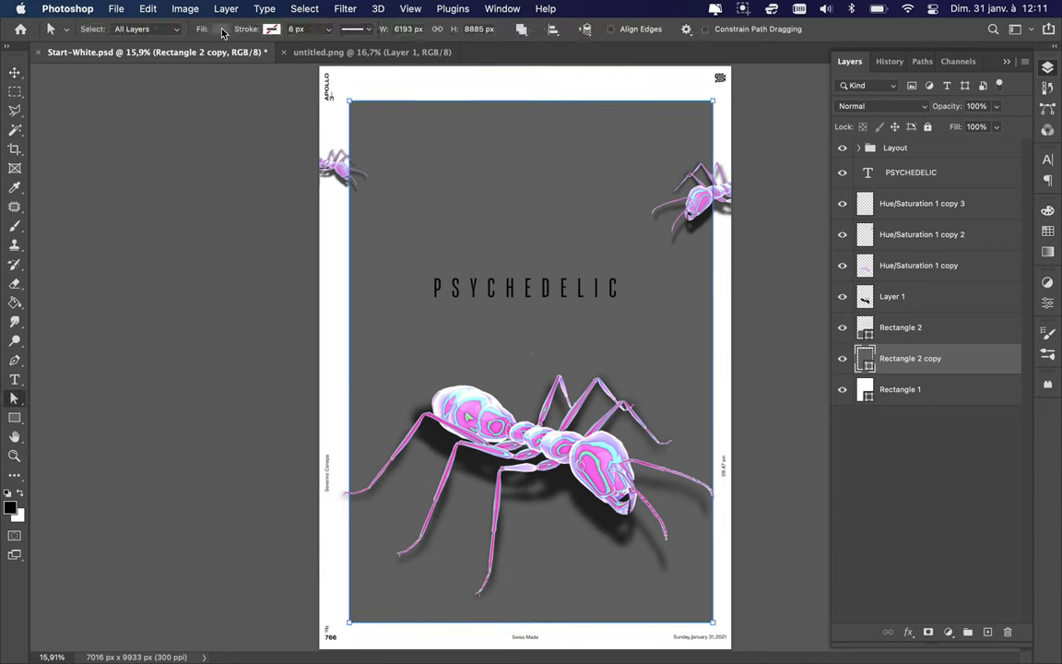
{"action": "left_click", "coordinate": [163, 29]}
{"action": "left_click", "coordinate": [138, 107]}
Draw a box behind PSYCHEDELIC, center it horizontally on the canvas, and raise it into the grey area
{"action": "key", "text": "Return"}
{"action": "left_click_drag", "start_coordinate": [416, 265], "coordinate": [634, 314]}
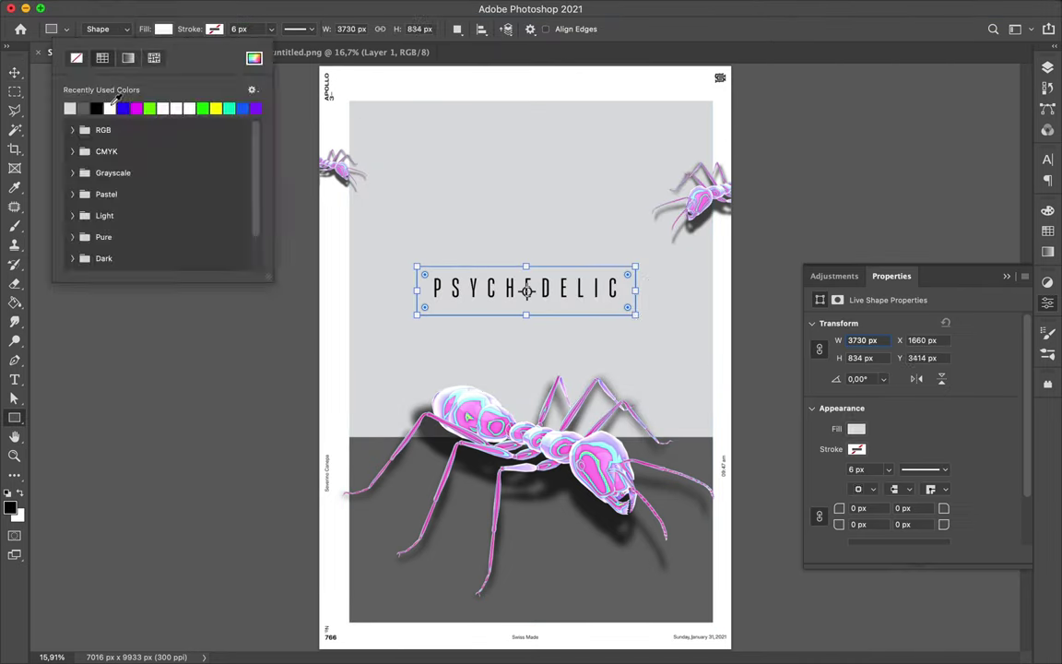
{"action": "key", "text": "v"}
{"action": "left_click", "coordinate": [484, 29]}
{"action": "left_click", "coordinate": [516, 166]}
{"action": "left_click", "coordinate": [519, 178]}
{"action": "left_click", "coordinate": [531, 125]}
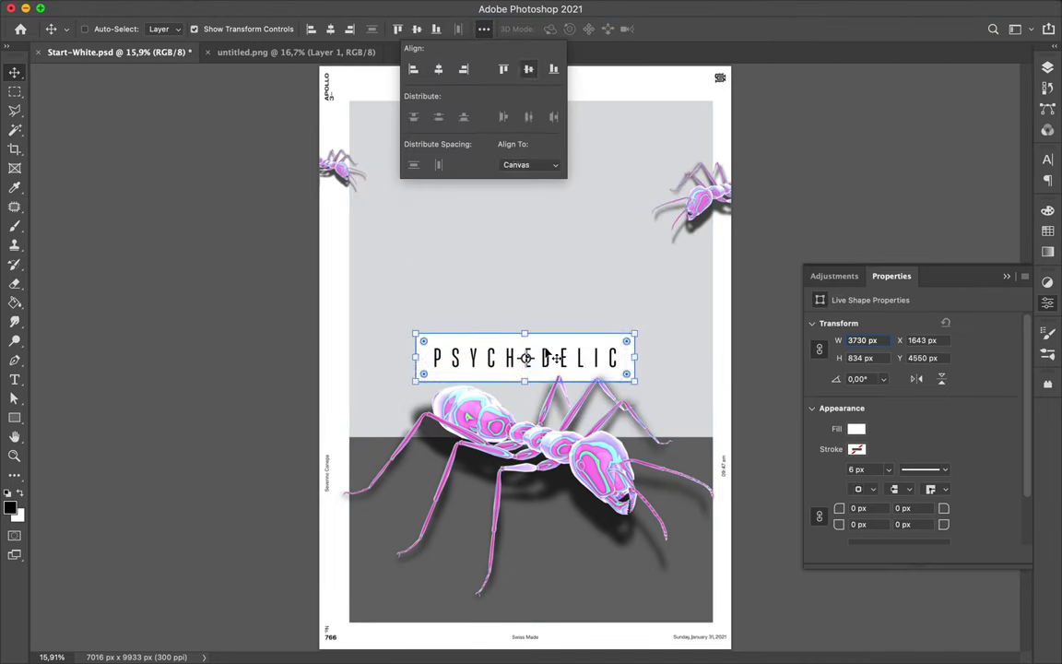
{"action": "left_click_drag", "start_coordinate": [538, 363], "coordinate": [538, 303]}
Place a copy of the PSYCHEDELIC box lower down on the poster
{"action": "scroll", "coordinate": [522, 359], "scroll_direction": "up", "scroll_amount": 2}
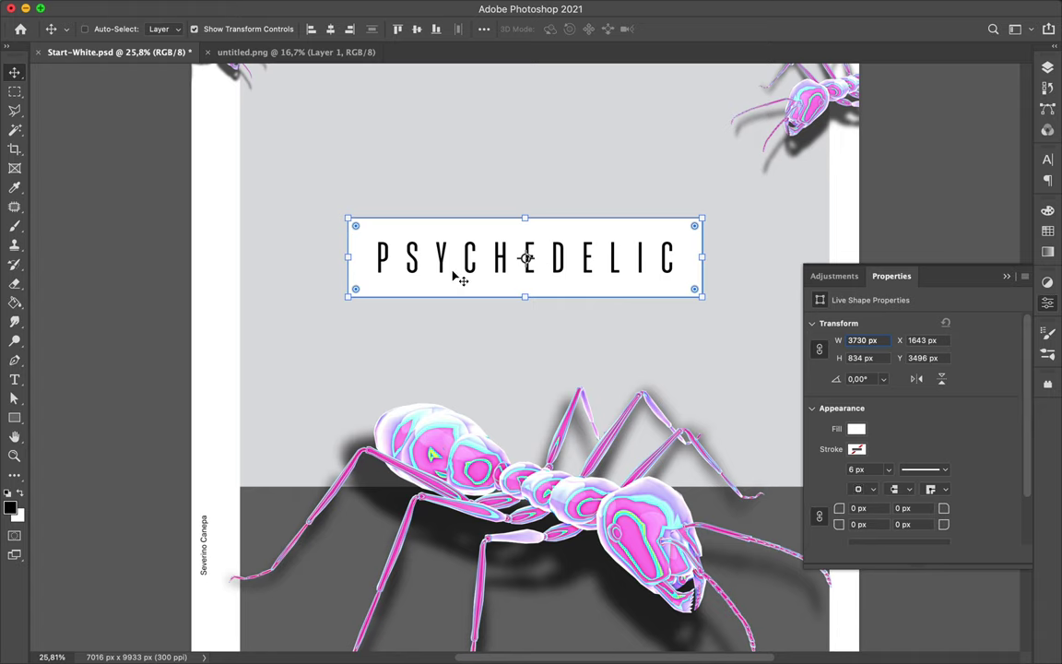
{"action": "scroll", "coordinate": [454, 276], "scroll_direction": "down", "scroll_amount": 1}
{"action": "scroll", "coordinate": [553, 267], "scroll_direction": "down", "scroll_amount": 1}
{"action": "scroll", "coordinate": [498, 295], "scroll_direction": "down", "scroll_amount": 1}
{"action": "scroll", "coordinate": [553, 267], "scroll_direction": "down", "scroll_amount": 1}
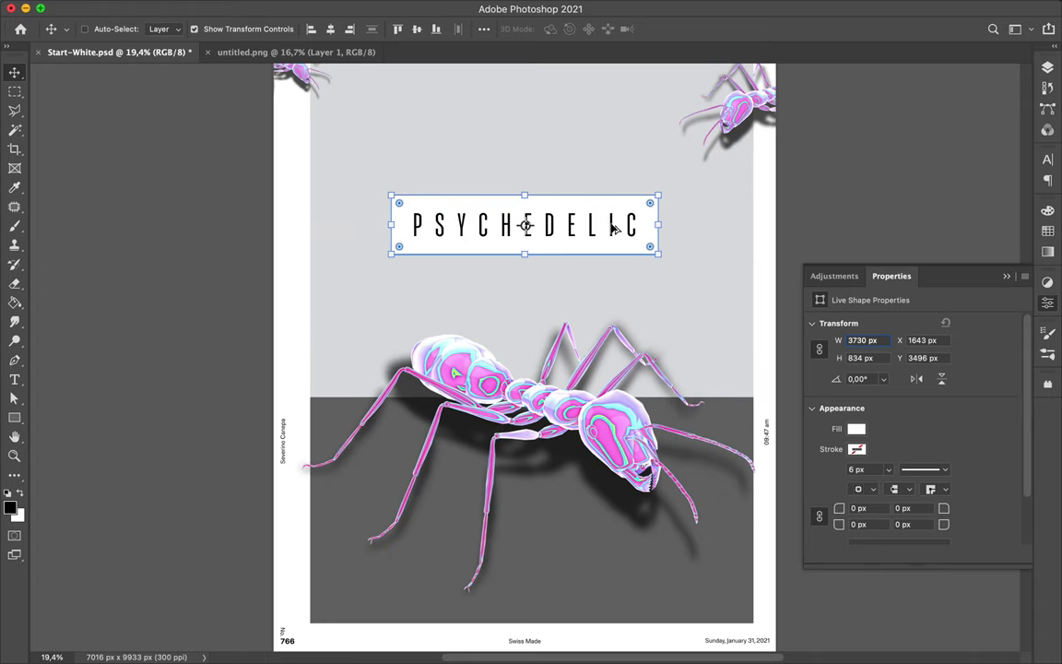
{"action": "left_click_drag", "start_coordinate": [612, 228], "coordinate": [612, 552]}
Edit the lower PSYCHEDELIC copy's text and stretch paper texture Layer 2 to about 212% over the poster
{"action": "double_click", "coordinate": [570, 549]}
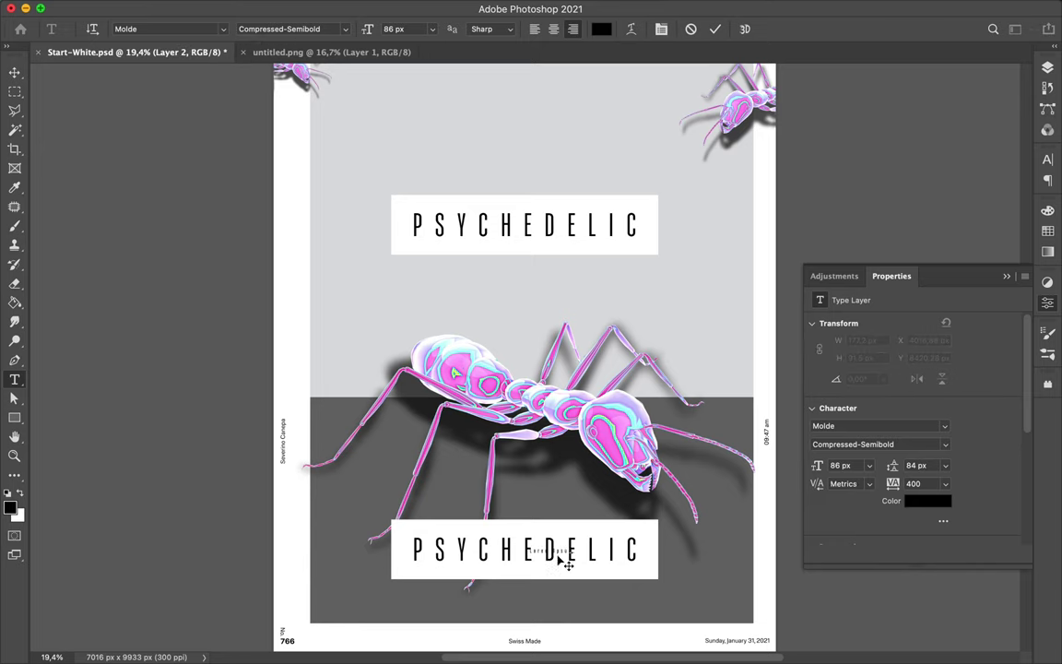
{"action": "key", "text": "F7"}
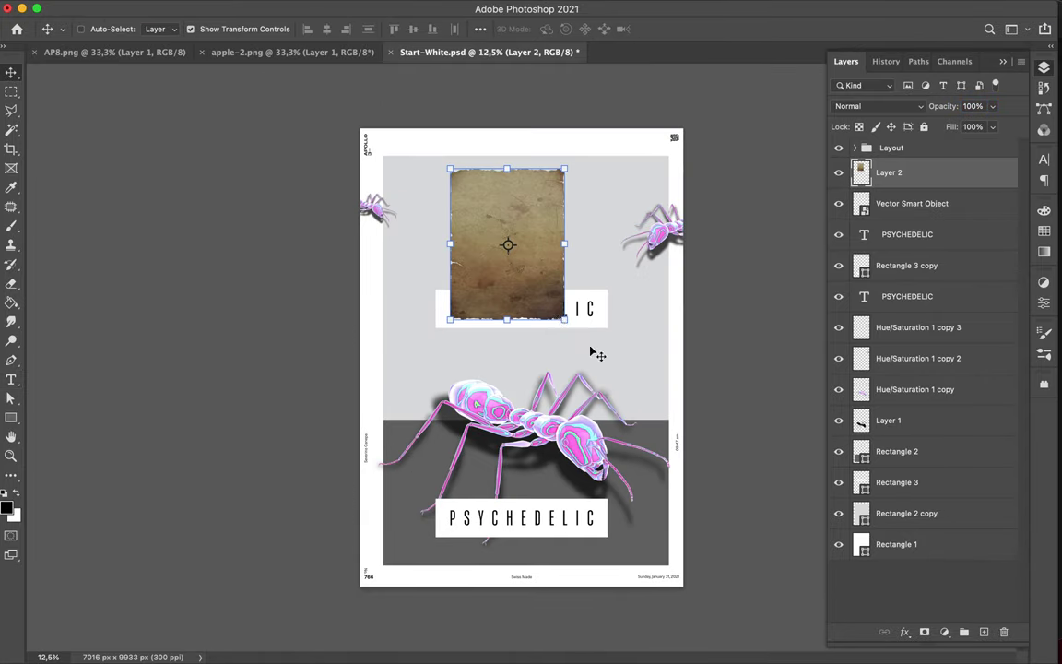
{"action": "left_click_drag", "start_coordinate": [564, 319], "coordinate": [669, 564]}
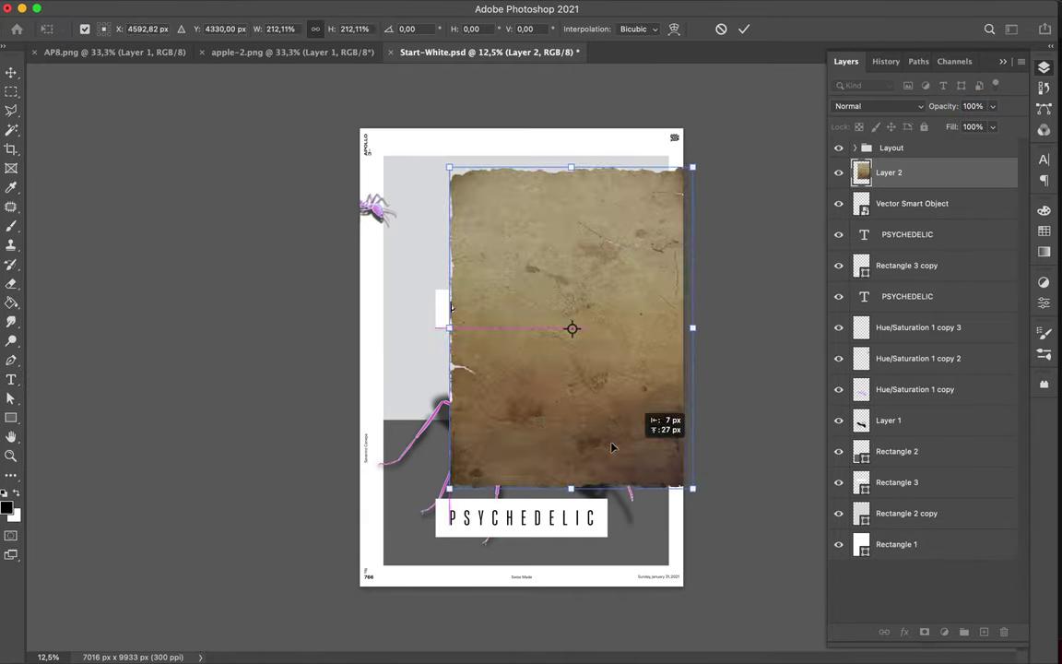
Confirm the texture resize, then move Rectangle 2 below Rectangle 3 and rasterize it
{"action": "key", "text": "Return"}
{"action": "left_click", "coordinate": [936, 512]}
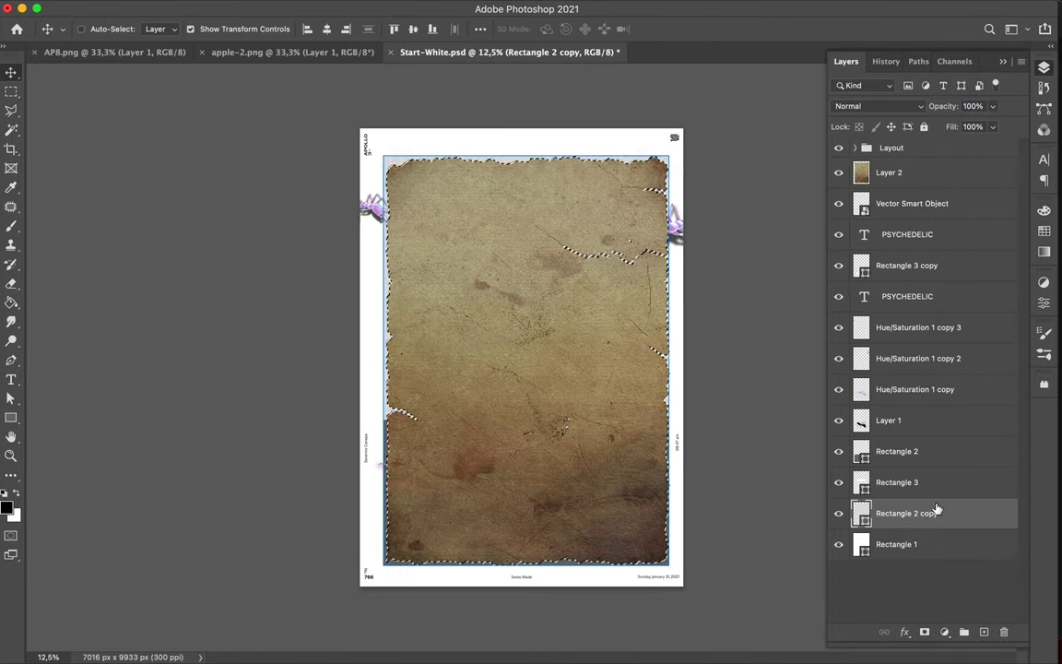
{"action": "left_click_drag", "start_coordinate": [896, 451], "coordinate": [904, 489]}
{"action": "right_click", "coordinate": [908, 489]}
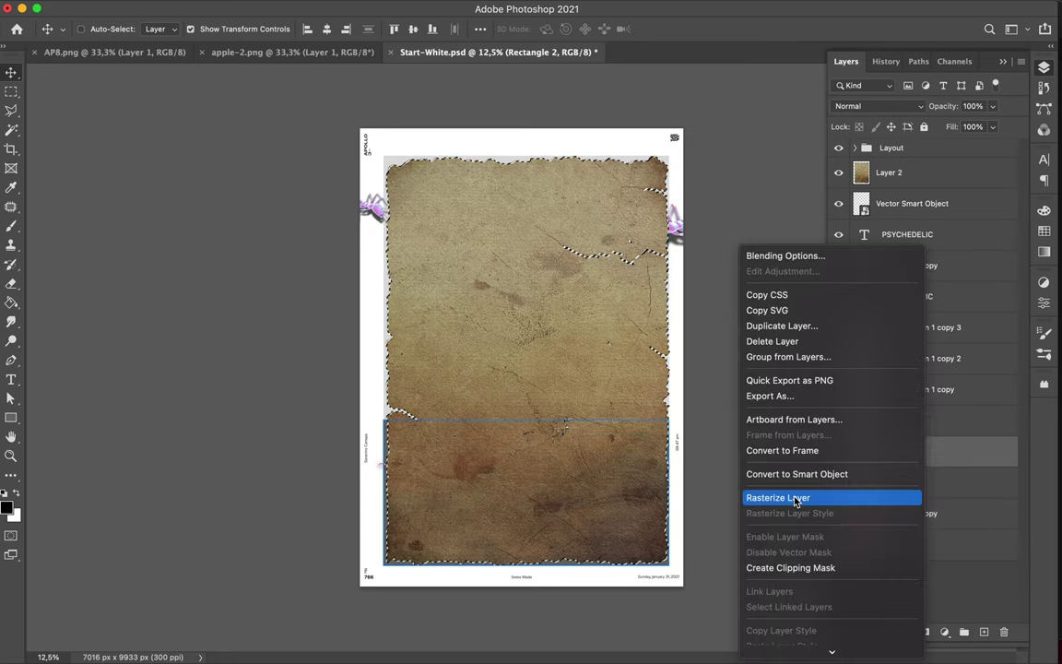
{"action": "left_click", "coordinate": [881, 495]}
{"action": "right_click", "coordinate": [913, 512]}
{"action": "left_click", "coordinate": [877, 517]}
Move the paper texture beneath the ant layer and blend it in Difference mode
{"action": "left_click", "coordinate": [896, 451]}
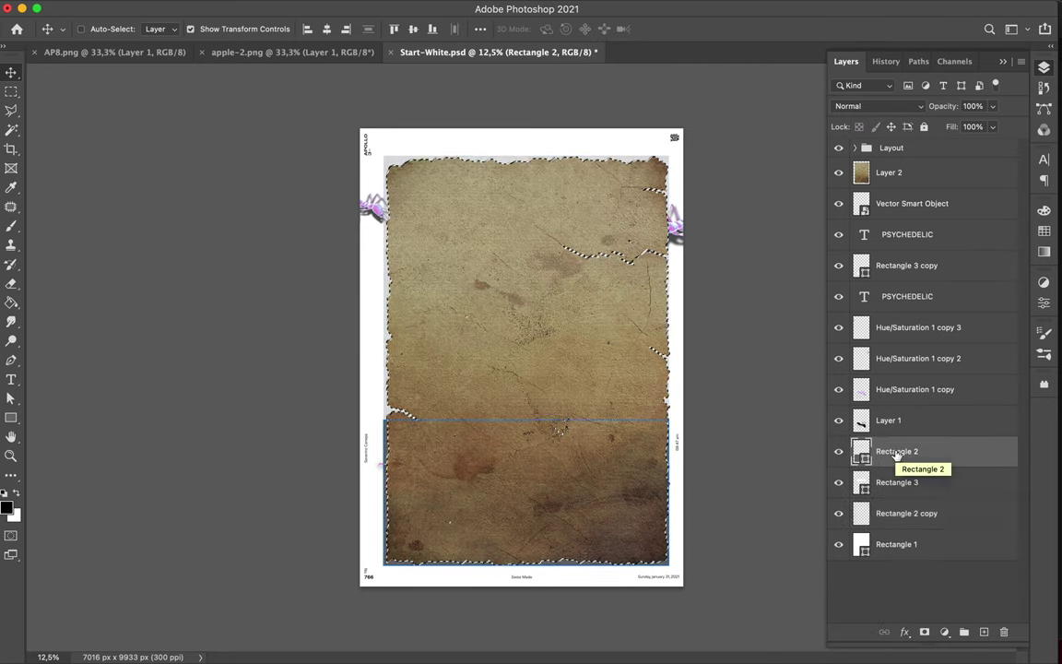
{"action": "left_click", "coordinate": [930, 517]}
{"action": "right_click", "coordinate": [858, 486]}
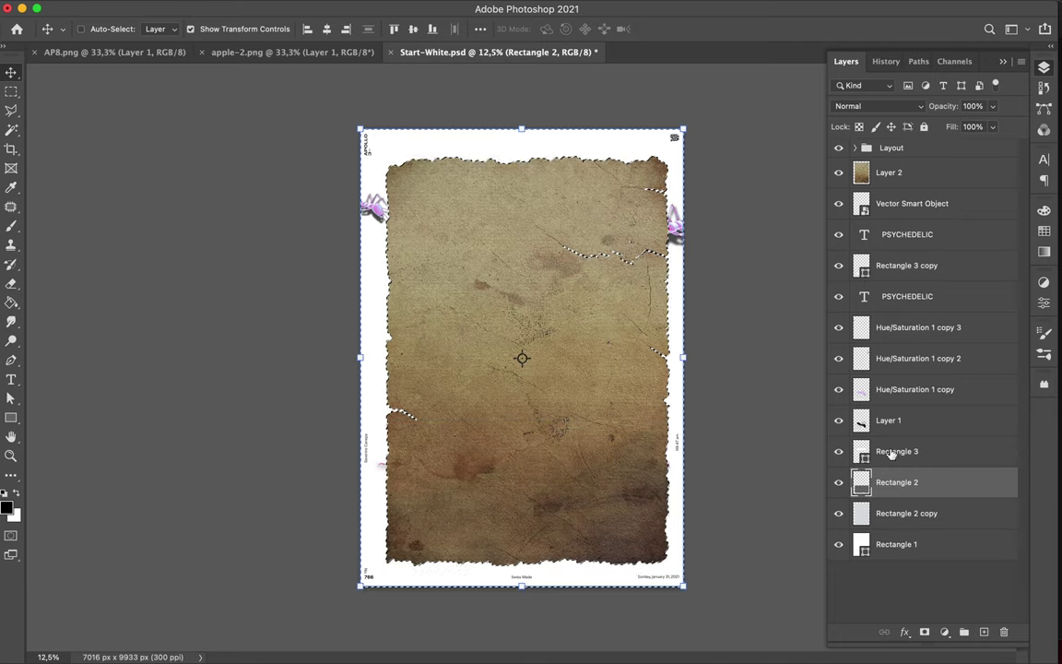
{"action": "left_click_drag", "start_coordinate": [888, 173], "coordinate": [903, 435]}
{"action": "left_click", "coordinate": [875, 106]}
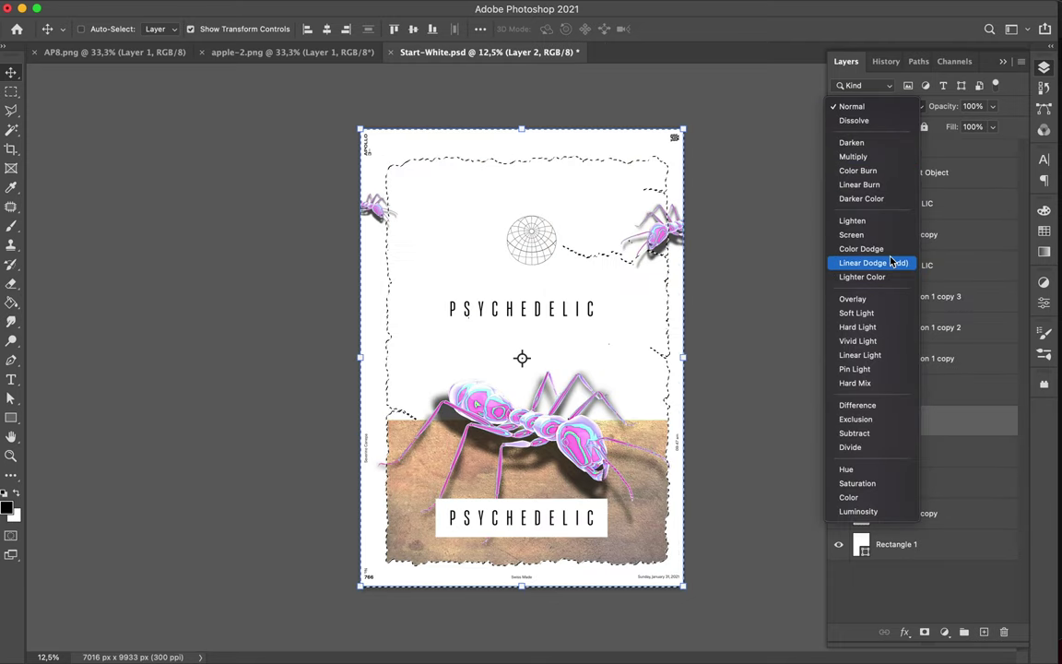
{"action": "left_click", "coordinate": [857, 404]}
Enlarge the globe grid and move it down over the title
{"action": "key", "text": "ctrl+0"}
{"action": "key", "text": "ctrl+t"}
{"action": "key", "text": "Return"}
{"action": "left_click", "coordinate": [540, 230]}
{"action": "left_click_drag", "start_coordinate": [564, 243], "coordinate": [626, 263]}
{"action": "key", "text": "Return"}
{"action": "left_click_drag", "start_coordinate": [497, 258], "coordinate": [510, 346]}
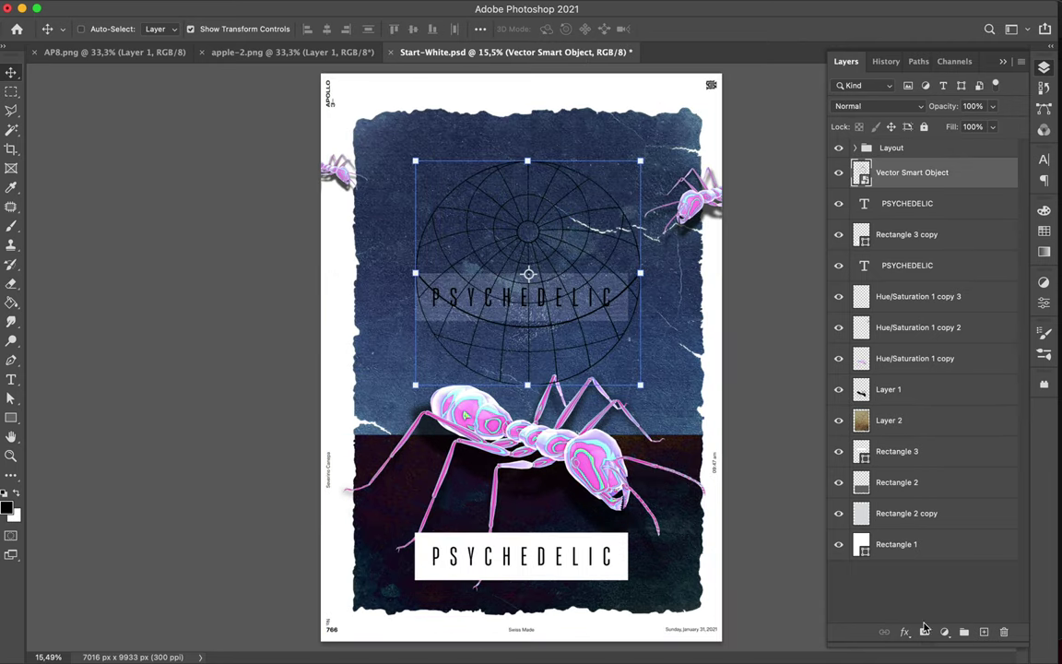
Add an Exposure adjustment with +20 exposure, +0.5 offset and 9.99 gamma
{"action": "left_click", "coordinate": [944, 632]}
{"action": "left_click", "coordinate": [860, 339]}
{"action": "left_click_drag", "start_coordinate": [860, 340], "coordinate": [1023, 363]}
{"action": "mouse_move", "coordinate": [885, 375]}
{"action": "left_mouse_down"}
{"action": "mouse_move", "coordinate": [826, 376]}
{"action": "mouse_move", "coordinate": [758, 423]}
{"action": "left_mouse_up"}
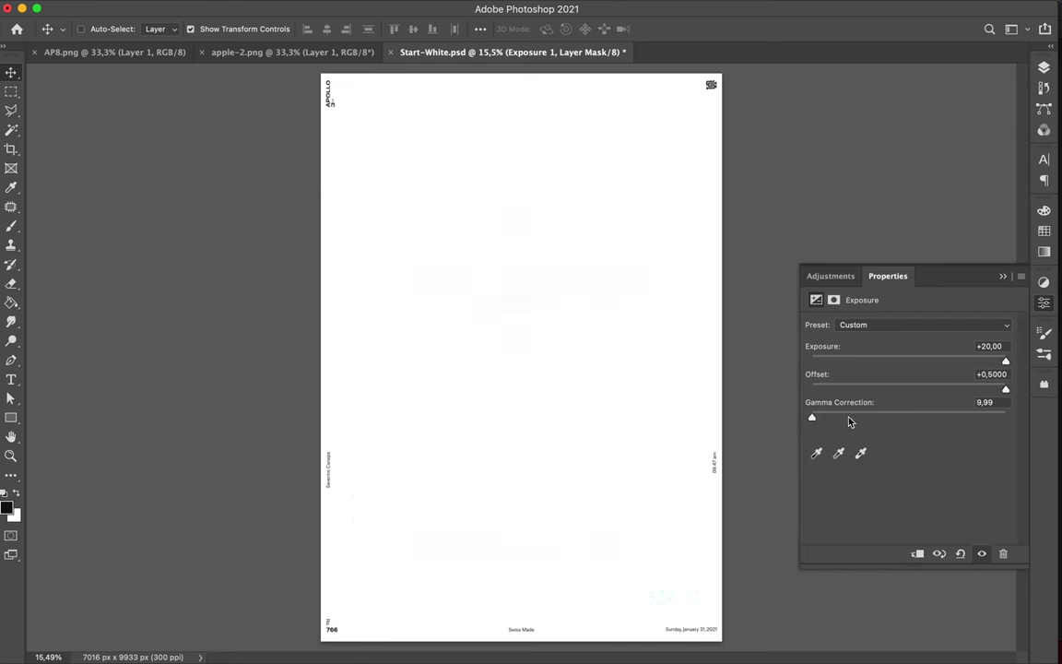
Blend Exposure 1 in Lighten and the globe grid in Overlay, lowering the grid's fill
{"action": "key", "text": "F7"}
{"action": "left_click", "coordinate": [876, 106]}
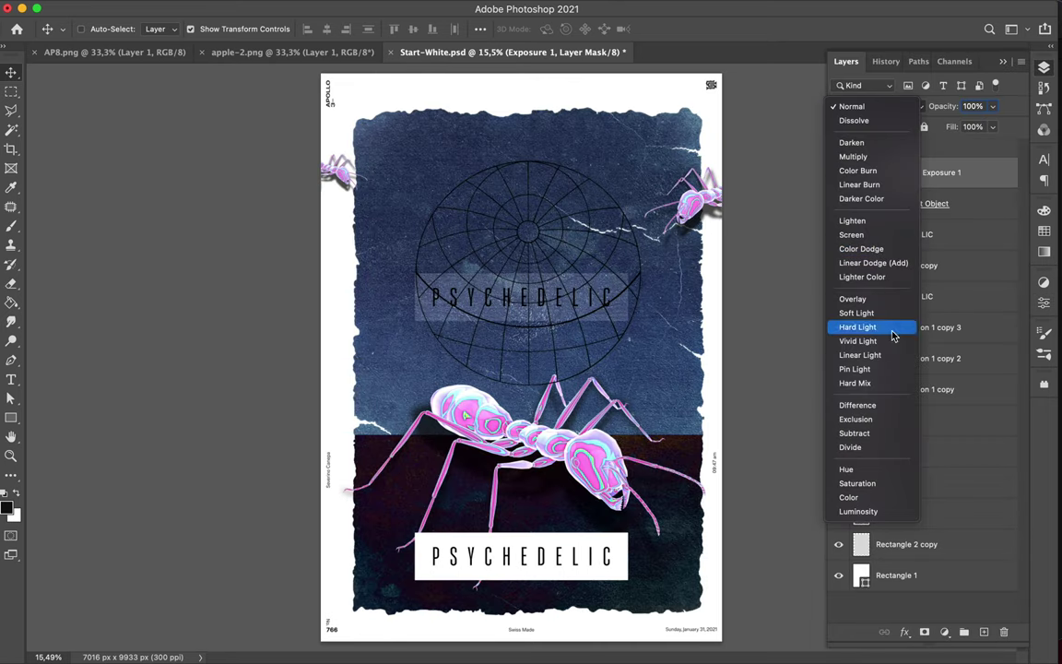
{"action": "left_click", "coordinate": [852, 221]}
{"action": "left_click", "coordinate": [940, 203]}
{"action": "left_click", "coordinate": [875, 106]}
{"action": "left_click", "coordinate": [852, 299]}
{"action": "left_click", "coordinate": [991, 128]}
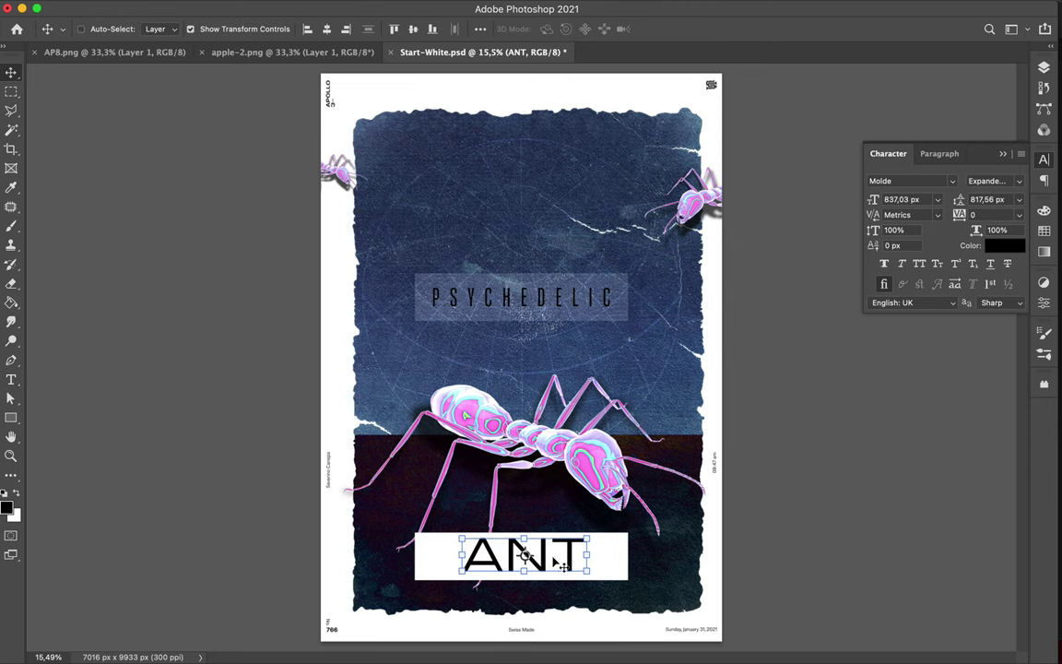
Sample a dark blue, send the ANT box below the texture, and narrow it
{"action": "key", "text": "i"}
{"action": "left_click_drag", "start_coordinate": [676, 438], "coordinate": [678, 567]}
{"action": "left_click", "coordinate": [604, 559]}
{"action": "key", "text": "F7"}
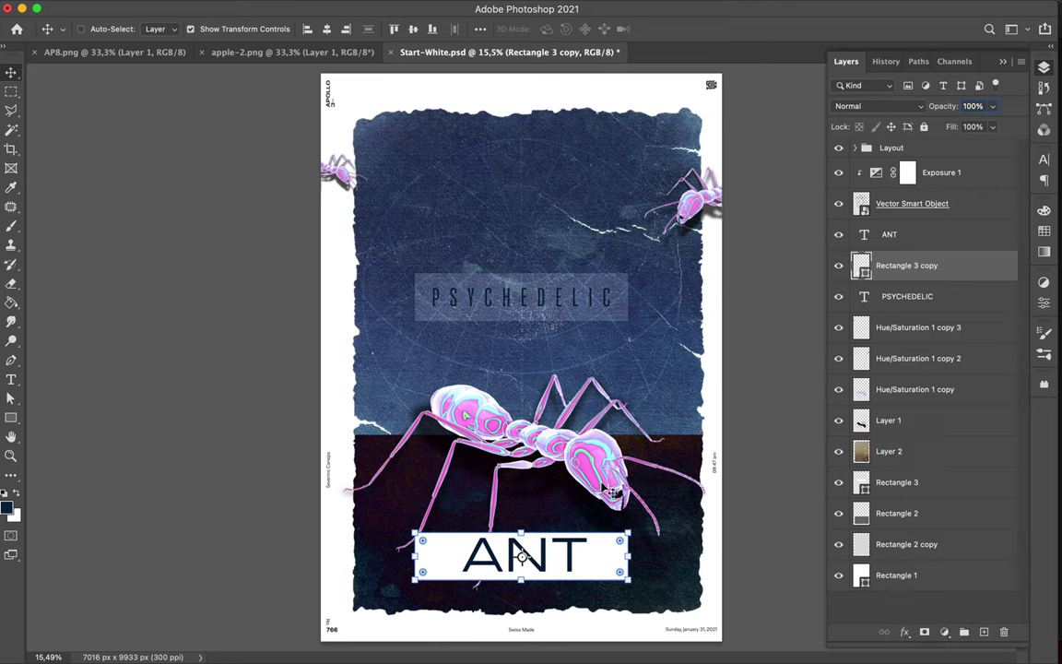
{"action": "key", "text": "ctrl+bracketleft"}
{"action": "key", "text": "ctrl+bracketleft"}
{"action": "key", "text": "ctrl+bracketleft"}
{"action": "key", "text": "ctrl+t"}
{"action": "left_click_drag", "start_coordinate": [414, 555], "coordinate": [449, 556]}
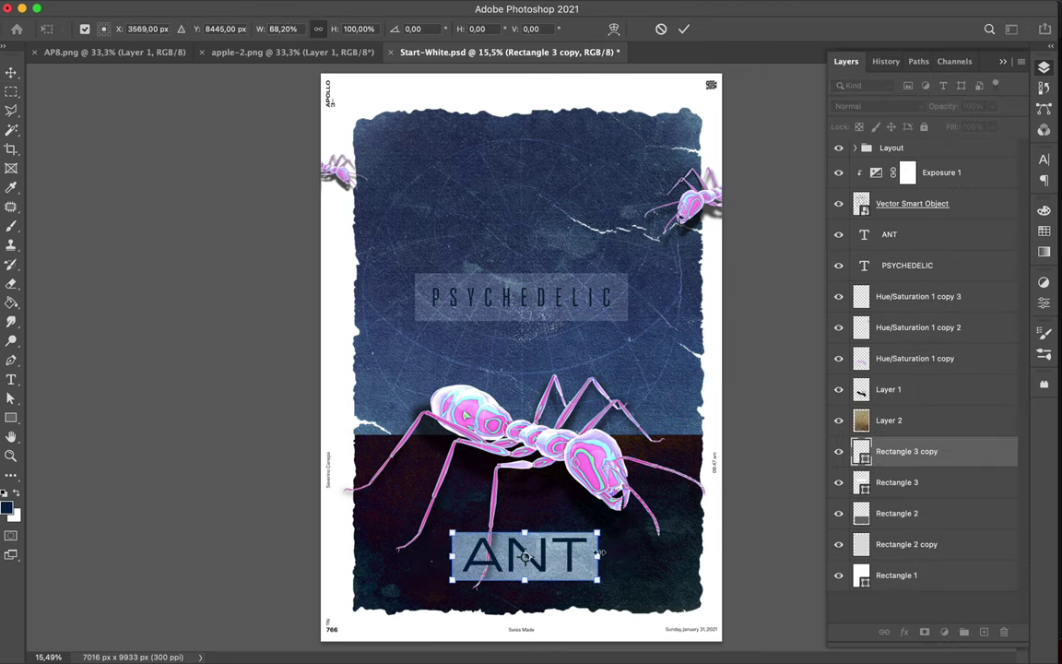
{"action": "key", "text": "Return"}
Move ANT and its box upward and restack them just below the ant layer
{"action": "left_click", "coordinate": [913, 234], "text": "ctrl"}
{"action": "left_click_drag", "start_coordinate": [520, 557], "coordinate": [520, 502]}
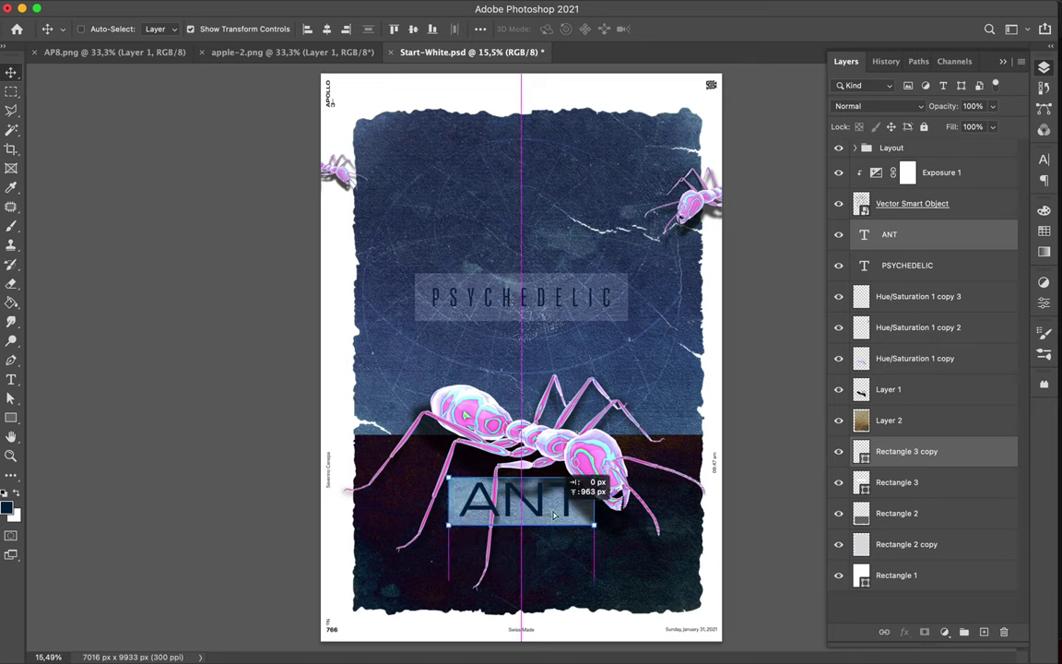
{"action": "left_click_drag", "start_coordinate": [913, 234], "coordinate": [913, 403]}
{"action": "left_click_drag", "start_coordinate": [906, 465], "coordinate": [877, 482]}
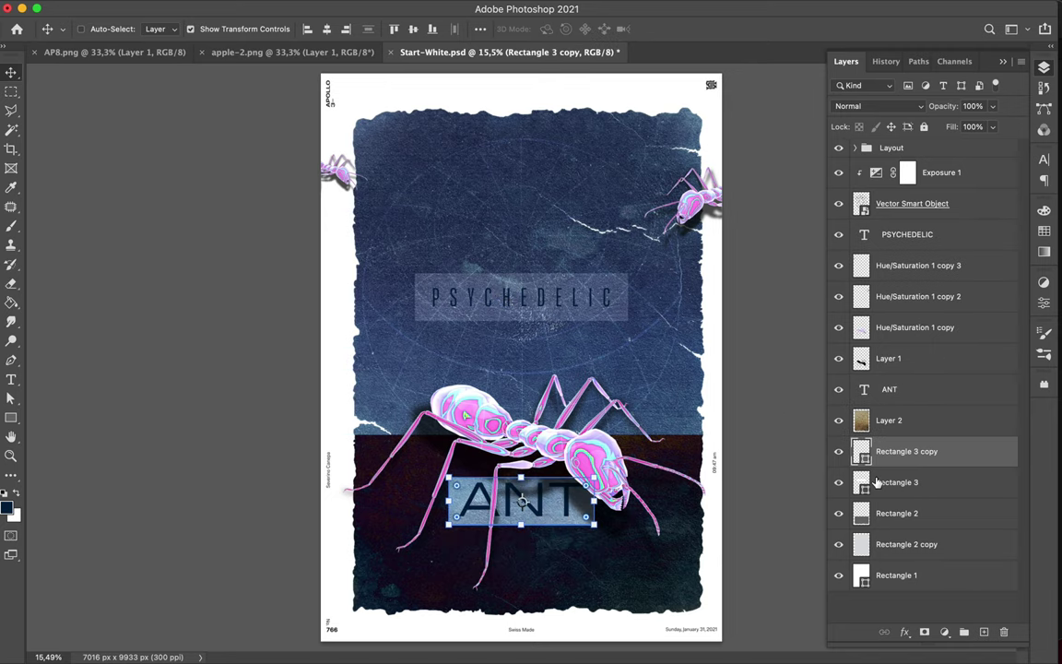
Copy the PSYCHEDELIC title block below the original for the ANT #5 label
{"action": "left_click", "coordinate": [521, 297]}
{"action": "left_click_drag", "start_coordinate": [521, 297], "coordinate": [521, 351], "text": "alt"}
{"action": "mouse_move", "coordinate": [913, 234]}
{"action": "left_mouse_down"}
{"action": "mouse_move", "coordinate": [926, 378]}
{"action": "mouse_move", "coordinate": [913, 422]}
{"action": "left_mouse_up"}
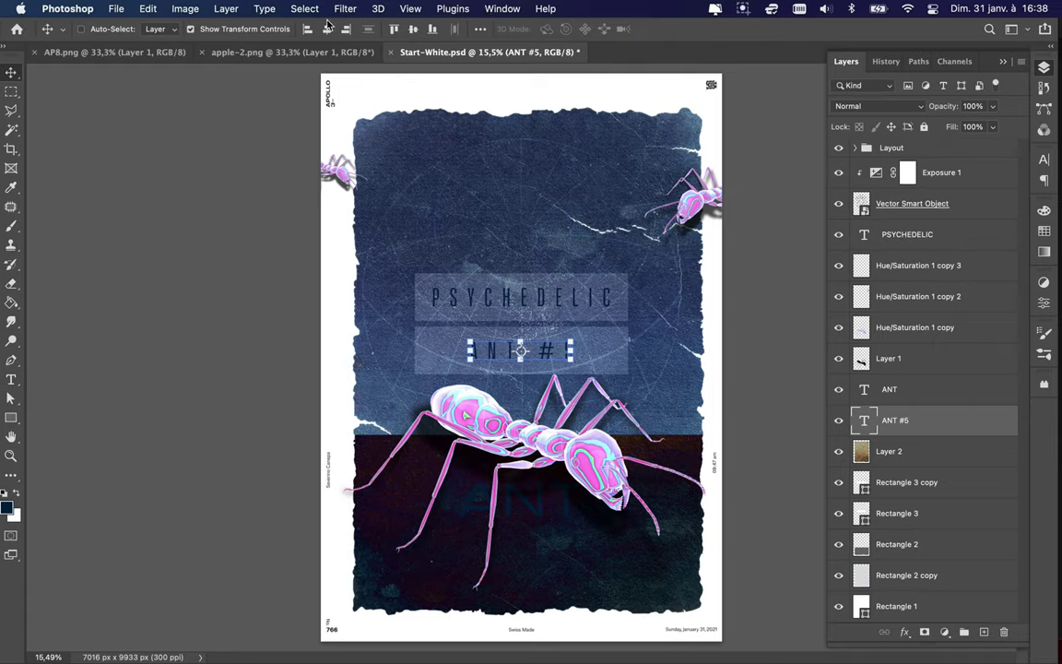
Move the globe grid and Exposure below Rectangle 3 copy, enlarging the grid to about 6812×6793 px
{"action": "left_click", "coordinate": [410, 8]}
{"action": "mouse_move", "coordinate": [411, 306]}
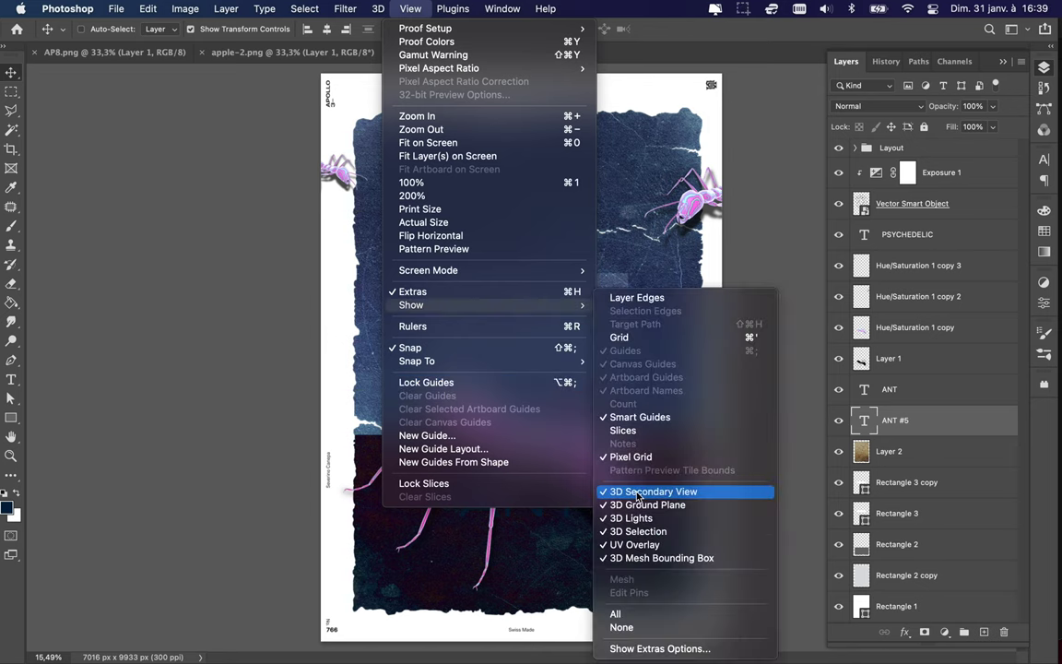
{"action": "left_click", "coordinate": [659, 494]}
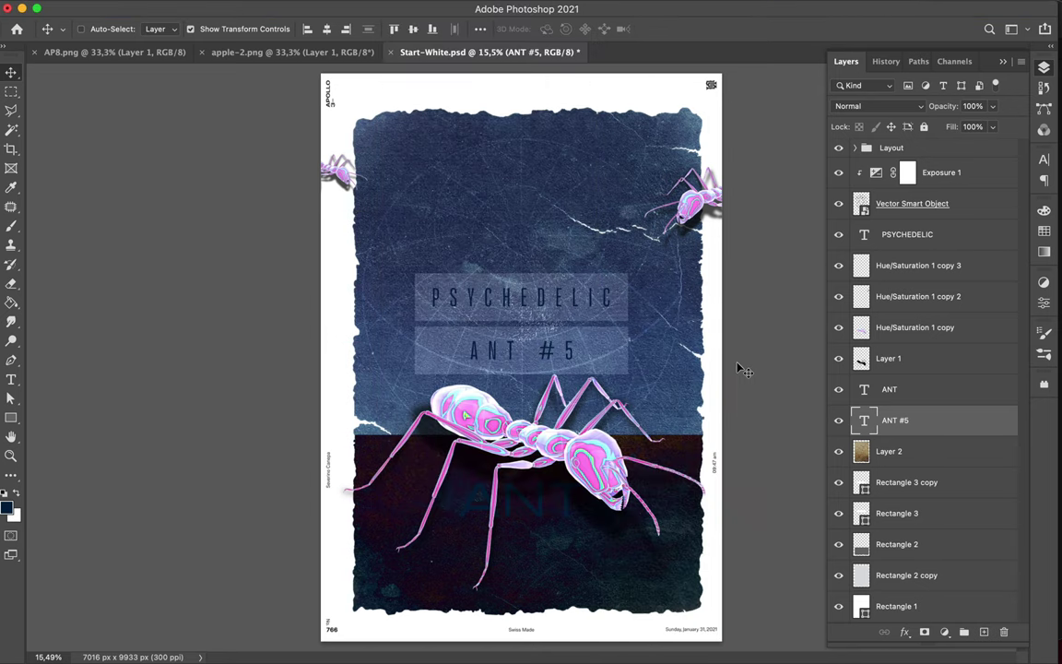
{"action": "left_click", "coordinate": [912, 203]}
{"action": "left_click_drag", "start_coordinate": [911, 202], "coordinate": [912, 467]}
{"action": "left_click_drag", "start_coordinate": [929, 172], "coordinate": [913, 447]}
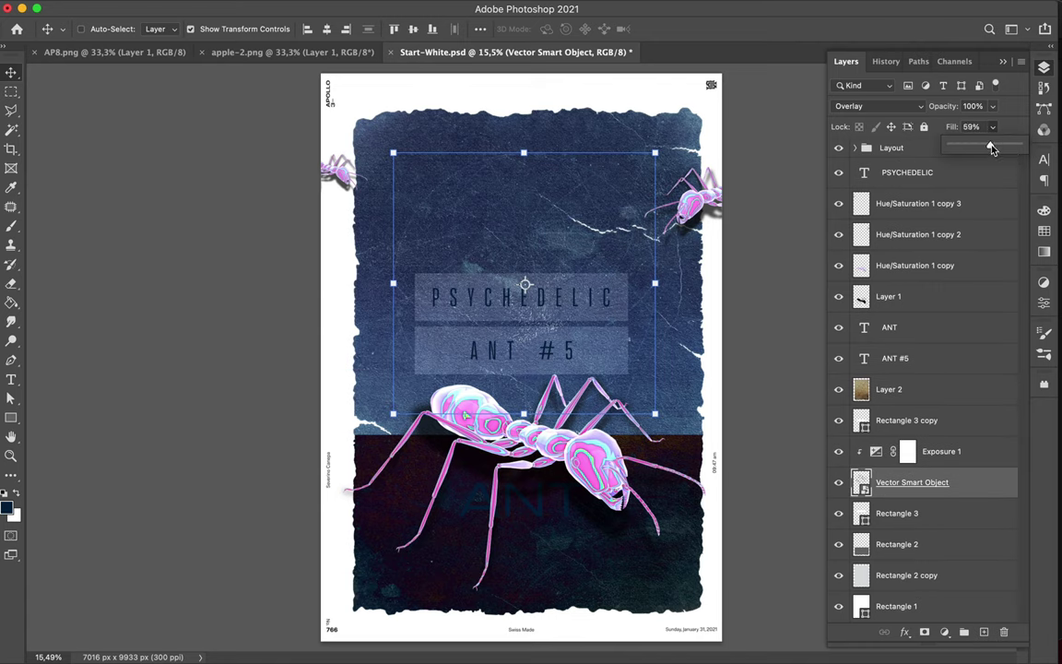
{"action": "left_click_drag", "start_coordinate": [538, 426], "coordinate": [553, 387]}
{"action": "key", "text": "ctrl+t"}
{"action": "left_click_drag", "start_coordinate": [523, 433], "coordinate": [518, 527]}
{"action": "key", "text": "Return"}
Delete the leftover ANT text layer and lower the texture's fill to 70%
{"action": "left_click", "coordinate": [889, 327]}
{"action": "key", "text": "Delete"}
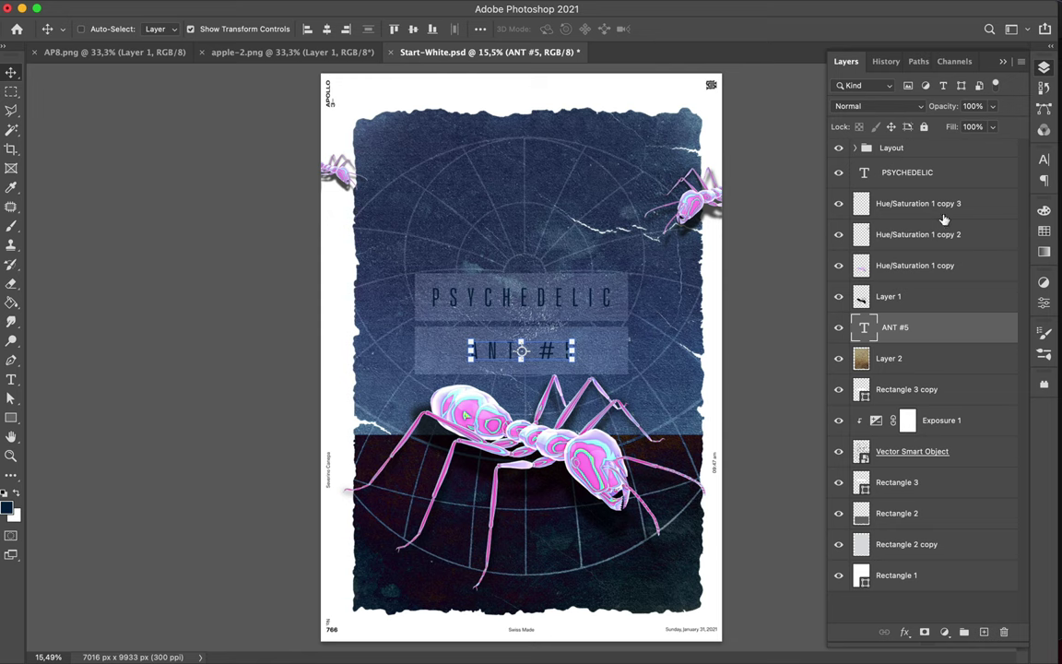
{"action": "left_click", "coordinate": [889, 357]}
{"action": "left_click_drag", "start_coordinate": [992, 126], "coordinate": [973, 148]}
Merge the globe grid with the Exposure adjustment and set its fill to 32%
{"action": "left_click", "coordinate": [912, 451]}
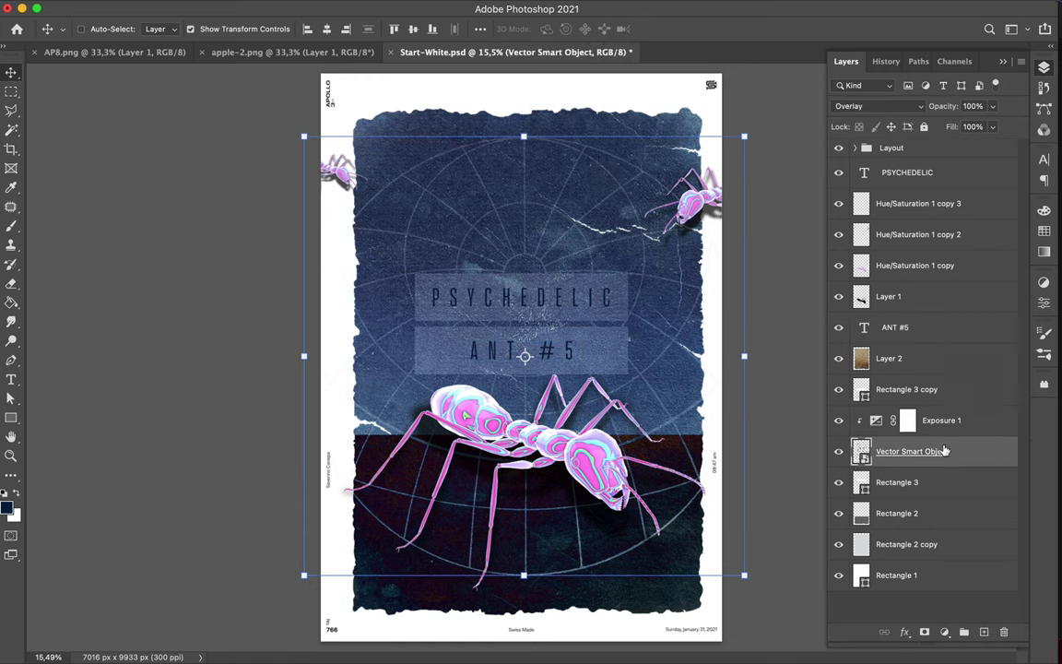
{"action": "left_click", "coordinate": [922, 420], "text": "shift"}
{"action": "key", "text": "ctrl+e"}
{"action": "left_click", "coordinate": [993, 127]}
{"action": "left_click_drag", "start_coordinate": [991, 145], "coordinate": [944, 145]}
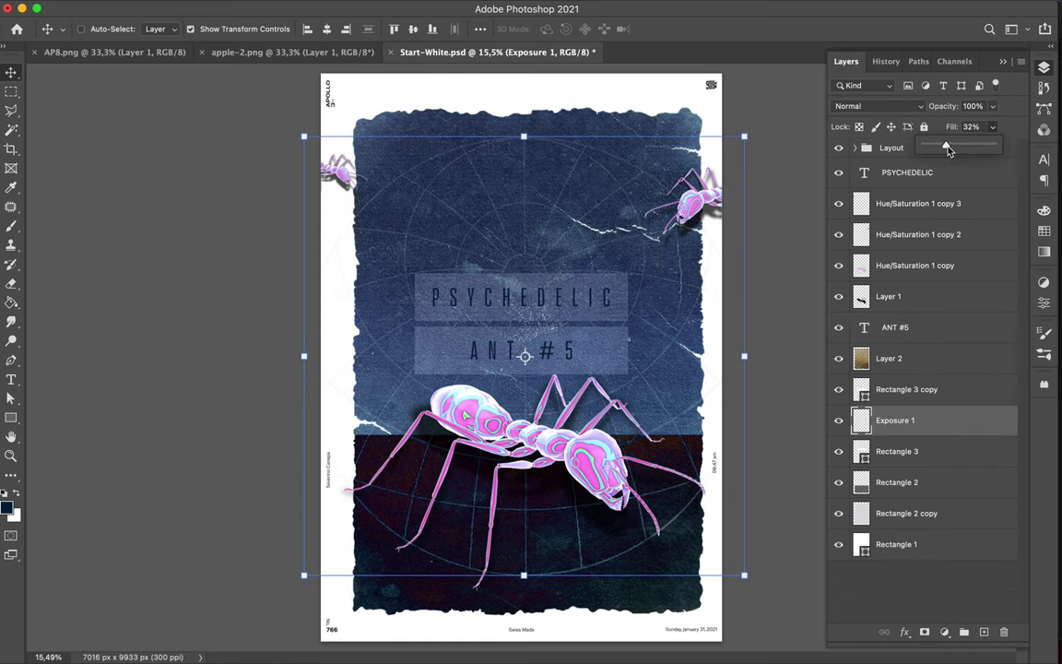
Select the PSYCHEDELIC and ANT #5 blocks, then save the poster with Ctrl+S
{"action": "left_click", "coordinate": [613, 353], "text": "shift"}
{"action": "left_click", "coordinate": [553, 296], "text": "shift"}
{"action": "mouse_move", "coordinate": [608, 376]}
{"action": "left_mouse_down"}
{"action": "mouse_move", "coordinate": [608, 459]}
{"action": "mouse_move", "coordinate": [609, 375]}
{"action": "left_mouse_up"}
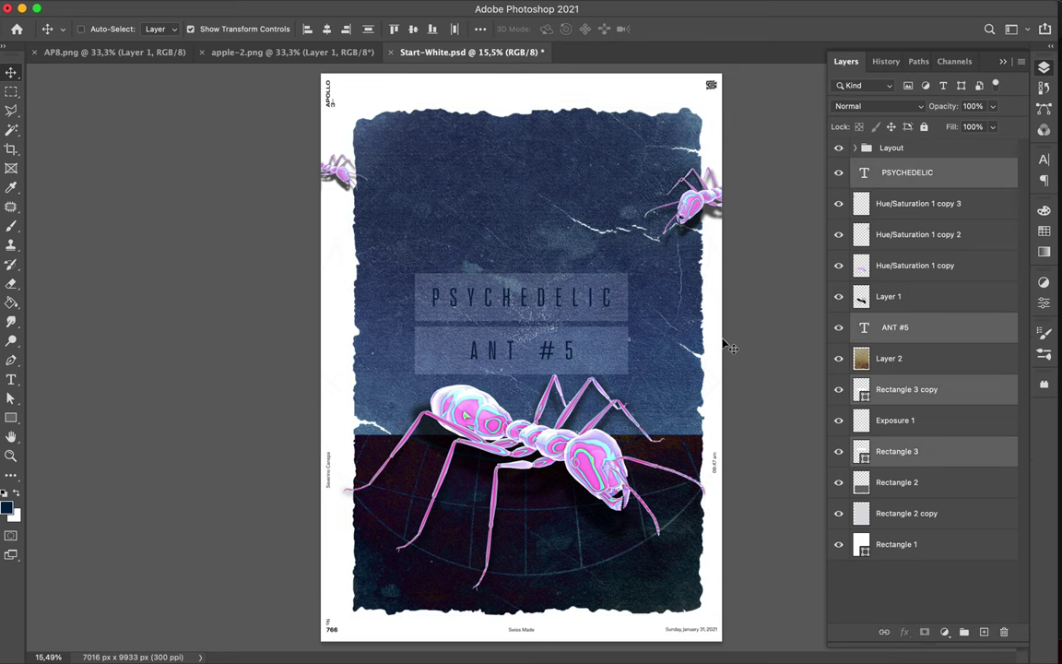
{"action": "key", "text": "ctrl+s"}
{"action": "left_click", "coordinate": [743, 8]}
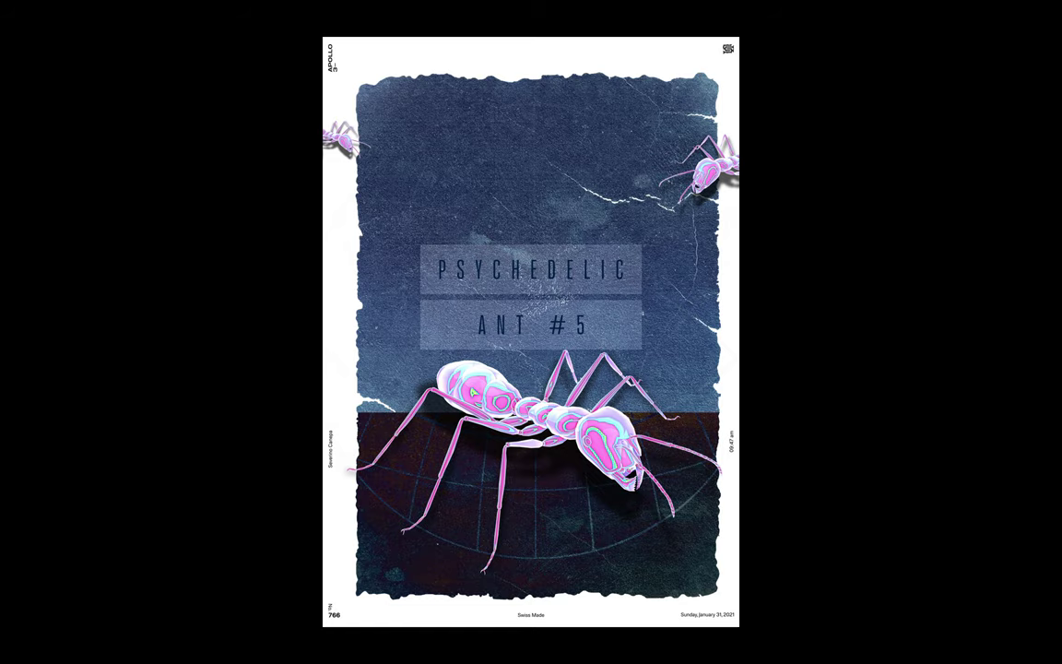